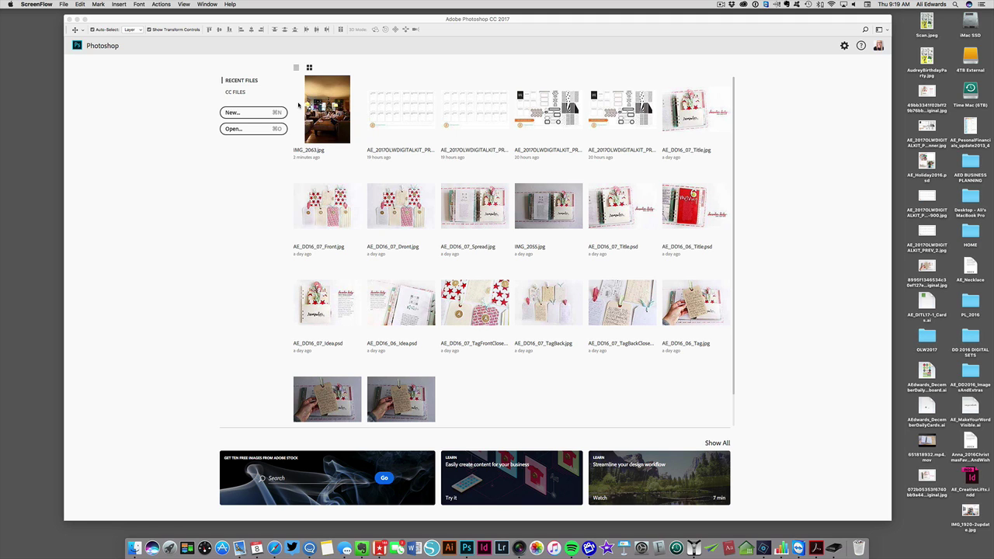
Step: Open the recent file IMG_2063.jpg and shift the application window slightly on the desktop
{"action": "left_click", "coordinate": [498, 17]}
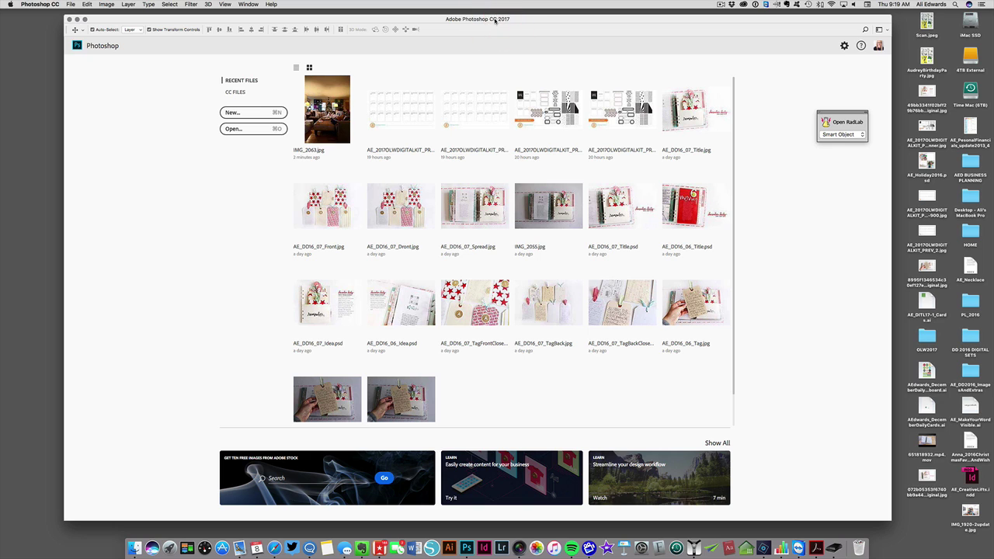
{"action": "left_click", "coordinate": [334, 87]}
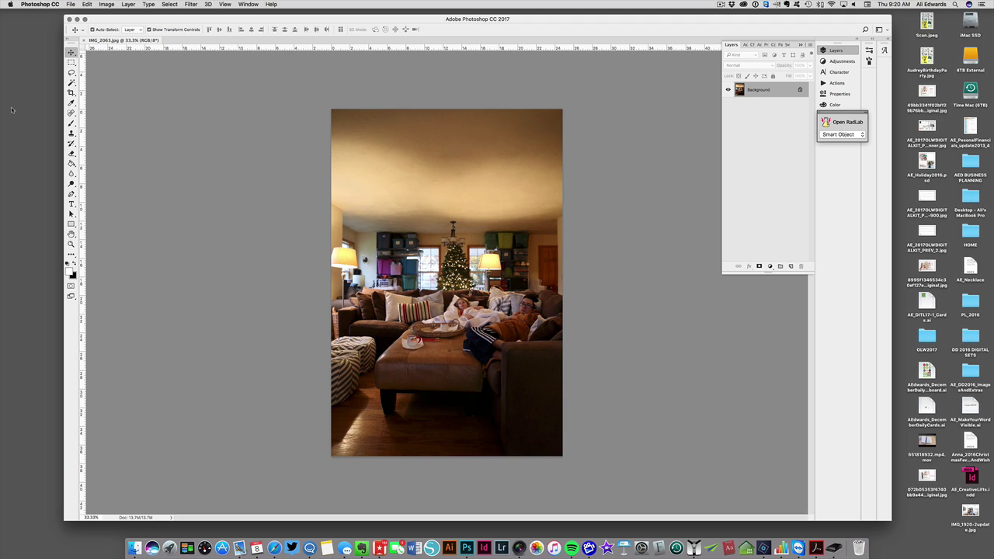
{"action": "left_click_drag", "start_coordinate": [531, 21], "coordinate": [535, 21]}
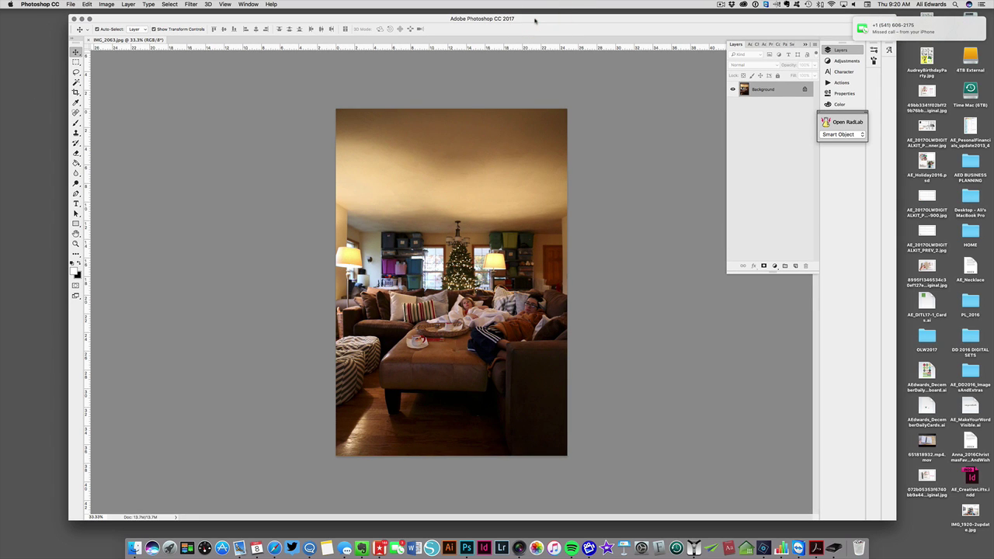
{"action": "left_click_drag", "start_coordinate": [535, 20], "coordinate": [537, 21]}
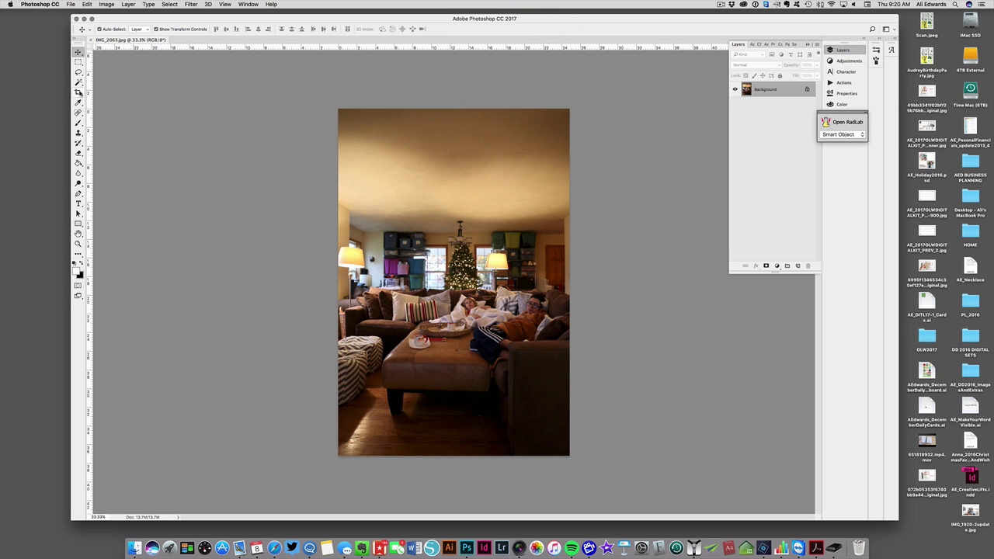
Step: Crop the photo to 6 × 8 in at 300 px/in, using its full width and trimming a strip off the top and bottom
{"action": "left_click", "coordinate": [79, 93]}
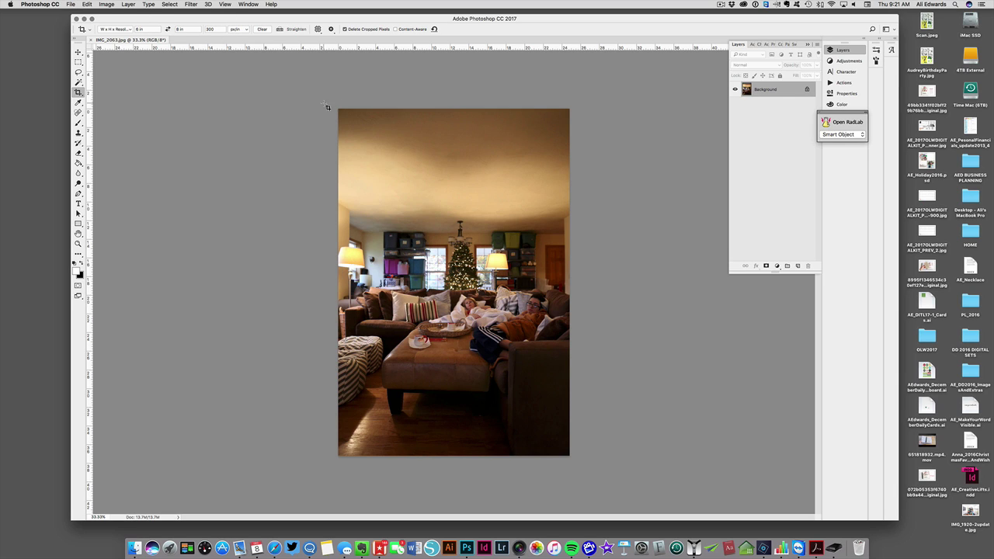
{"action": "left_click_drag", "start_coordinate": [337, 106], "coordinate": [633, 471]}
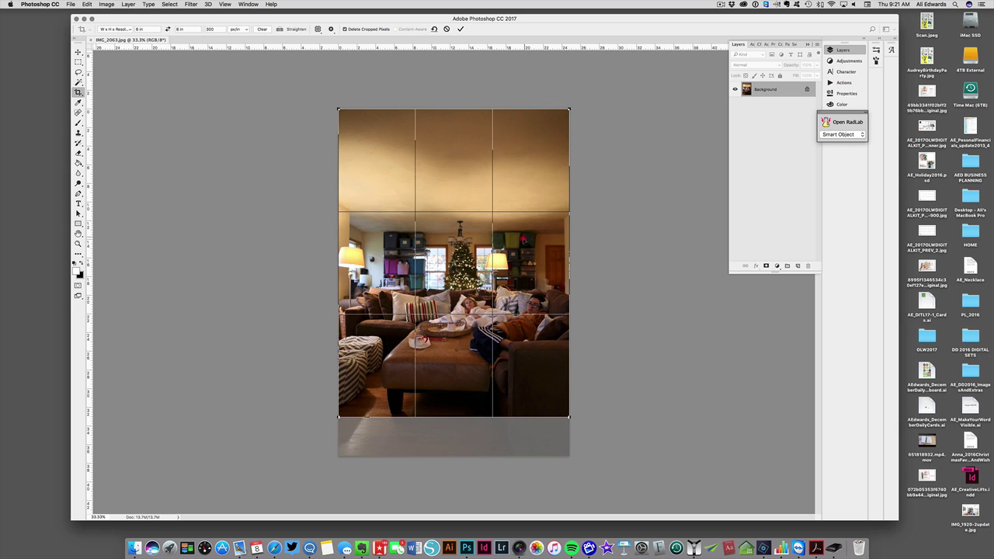
{"action": "left_click_drag", "start_coordinate": [523, 239], "coordinate": [523, 247]}
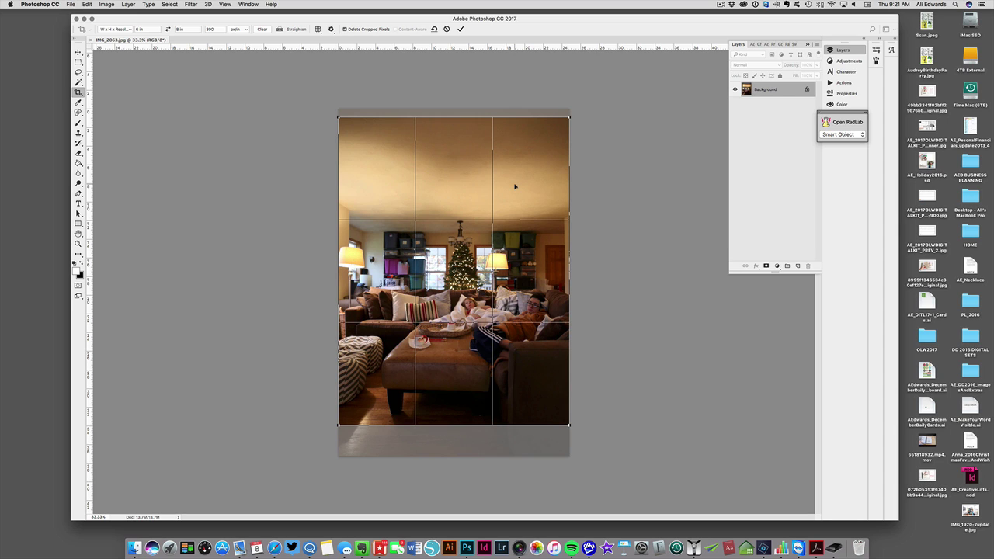
{"action": "key", "text": "Return"}
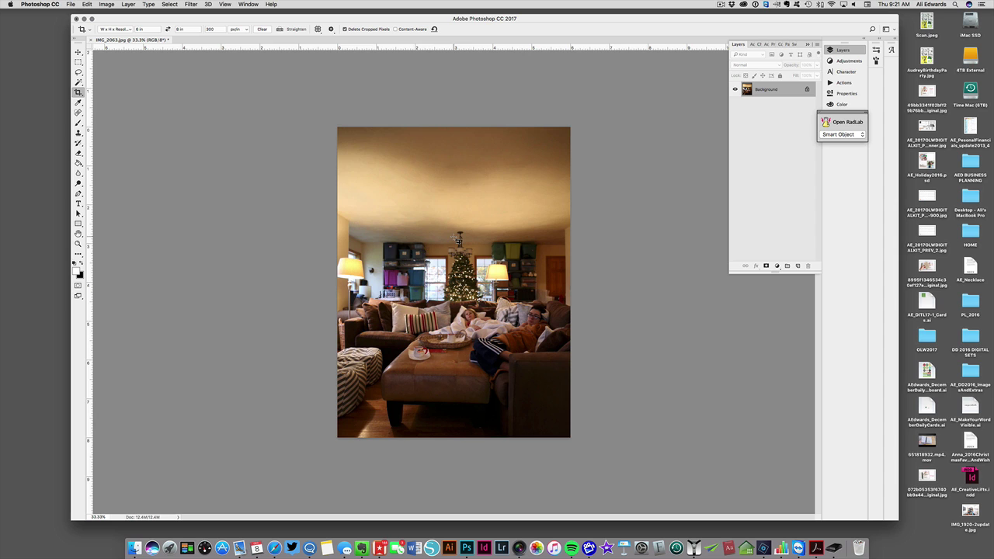
Step: Zoom the photo to 50% and enlarge the application window so the whole image fits
{"action": "key", "text": "super+equal"}
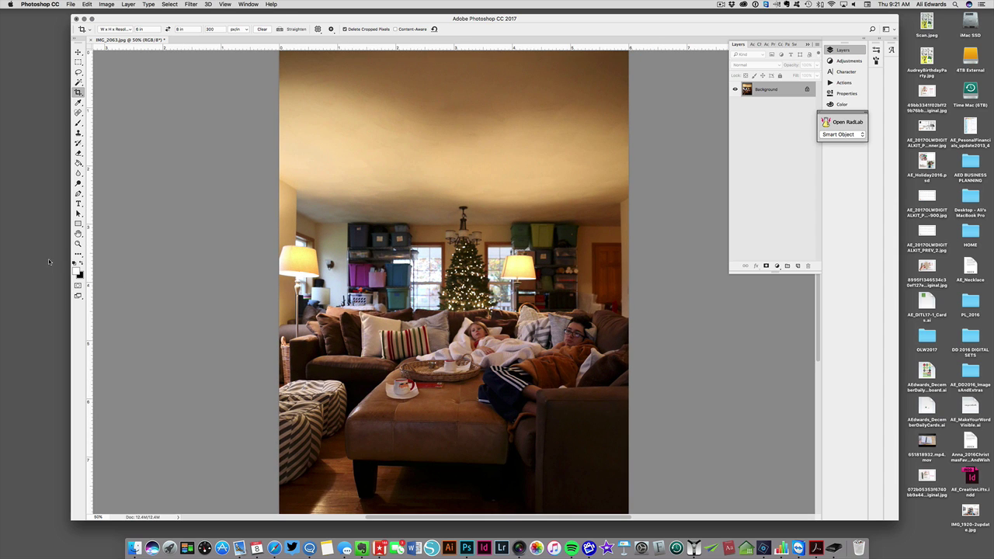
{"action": "left_click", "coordinate": [78, 243]}
{"action": "key", "text": "super+minus"}
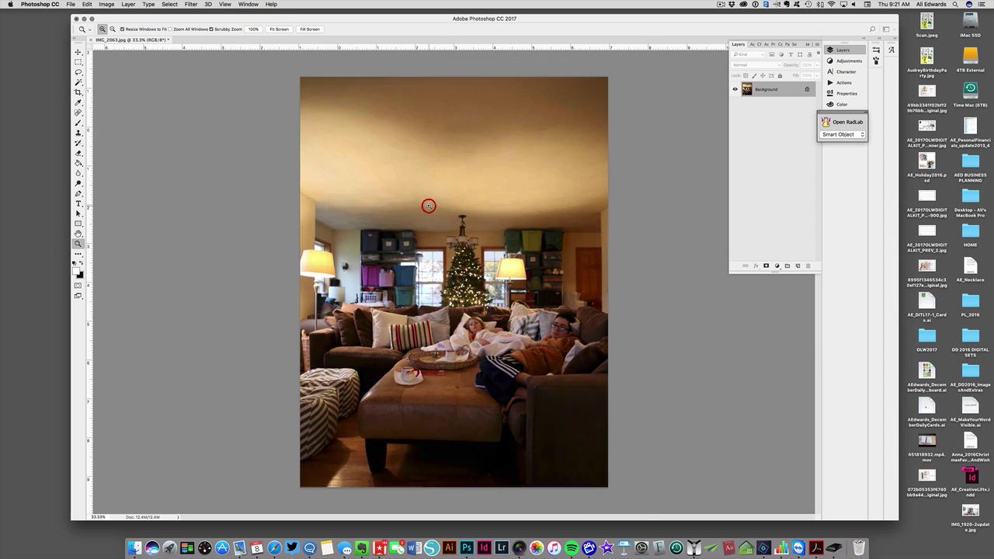
{"action": "left_click", "coordinate": [429, 206]}
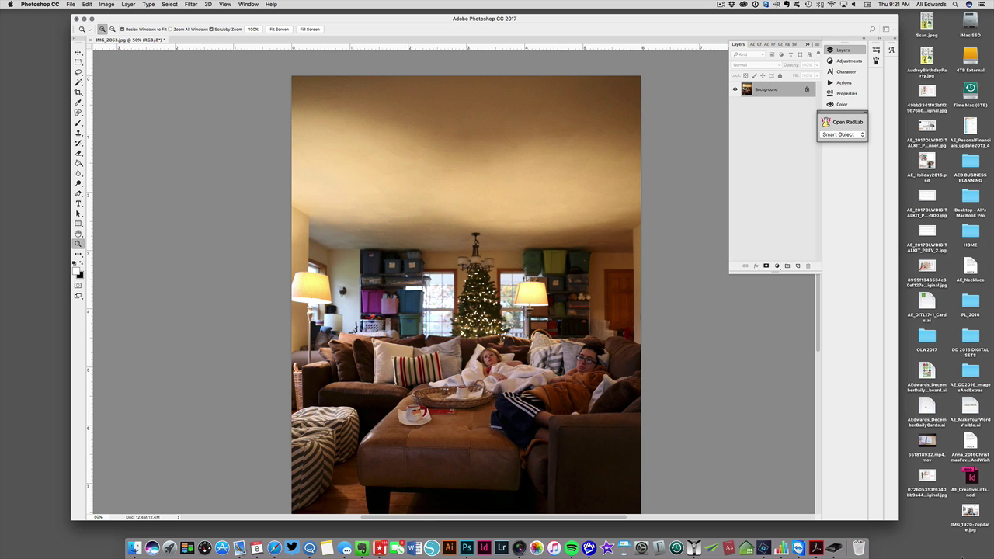
{"action": "mouse_move", "coordinate": [899, 521]}
{"action": "left_mouse_down"}
{"action": "mouse_move", "coordinate": [918, 540]}
{"action": "mouse_move", "coordinate": [913, 535]}
{"action": "left_mouse_up"}
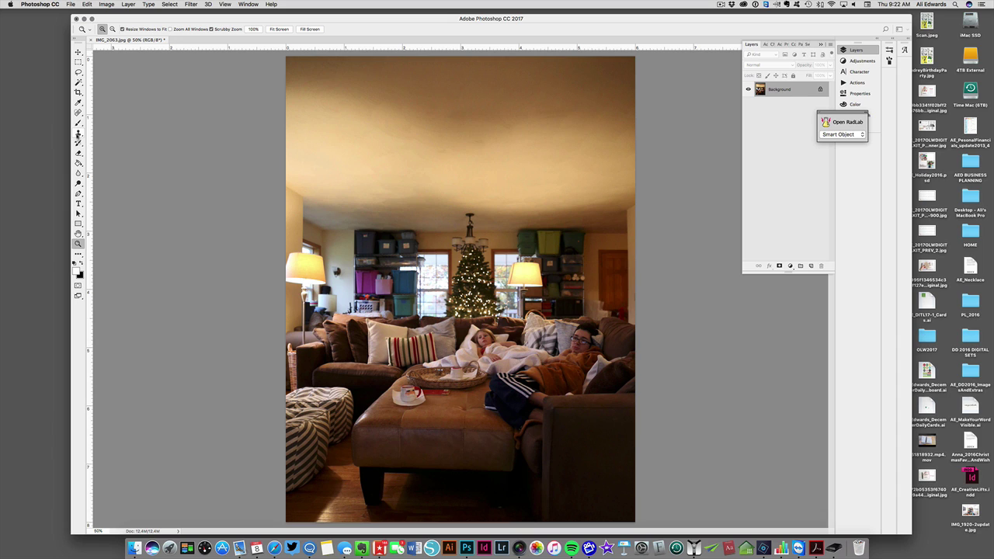
Step: Clone bright ceiling areas over the dark shading in the upper-right part of the ceiling with a soft 252 px Clone Stamp brush
{"action": "left_click", "coordinate": [78, 133]}
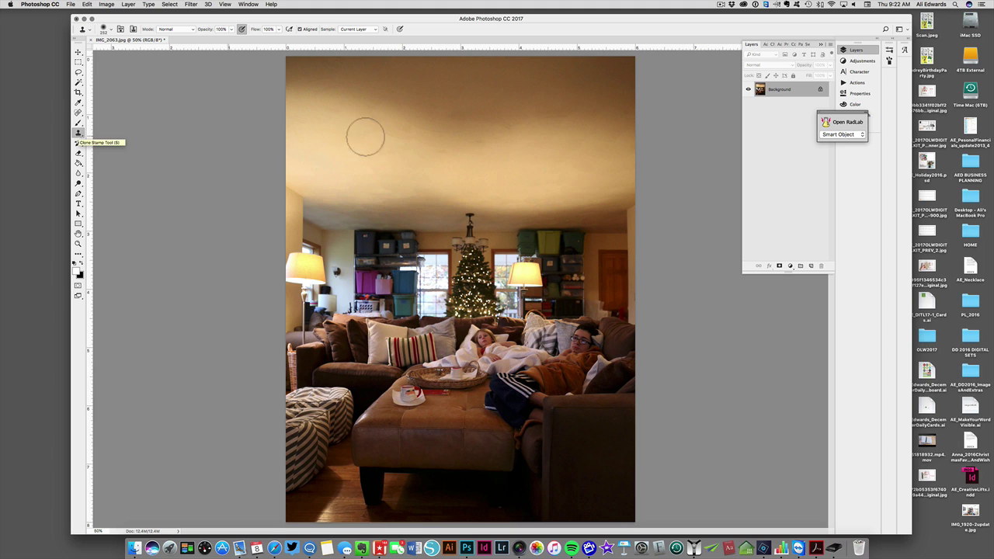
{"action": "left_click", "coordinate": [109, 31]}
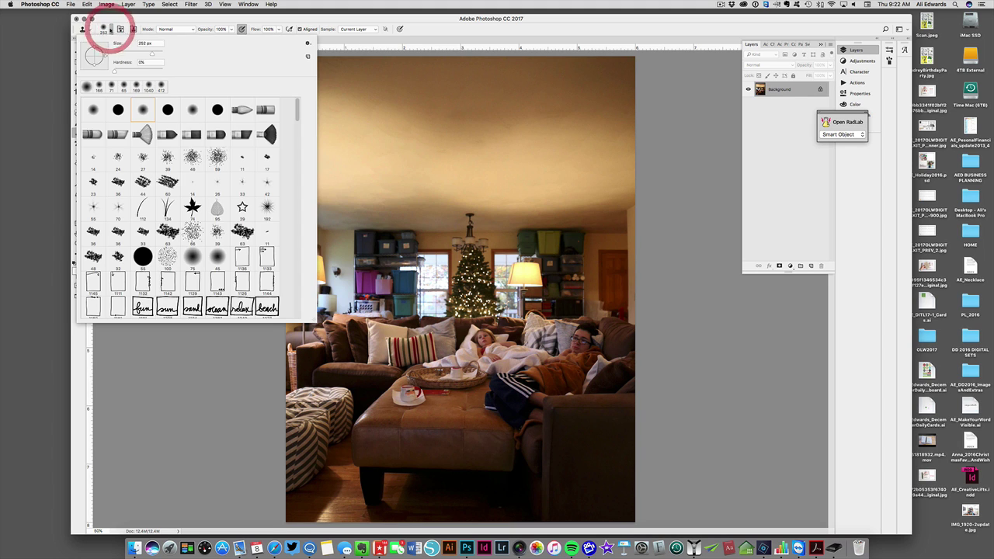
{"action": "left_click", "coordinate": [366, 158]}
{"action": "left_click", "coordinate": [557, 178]}
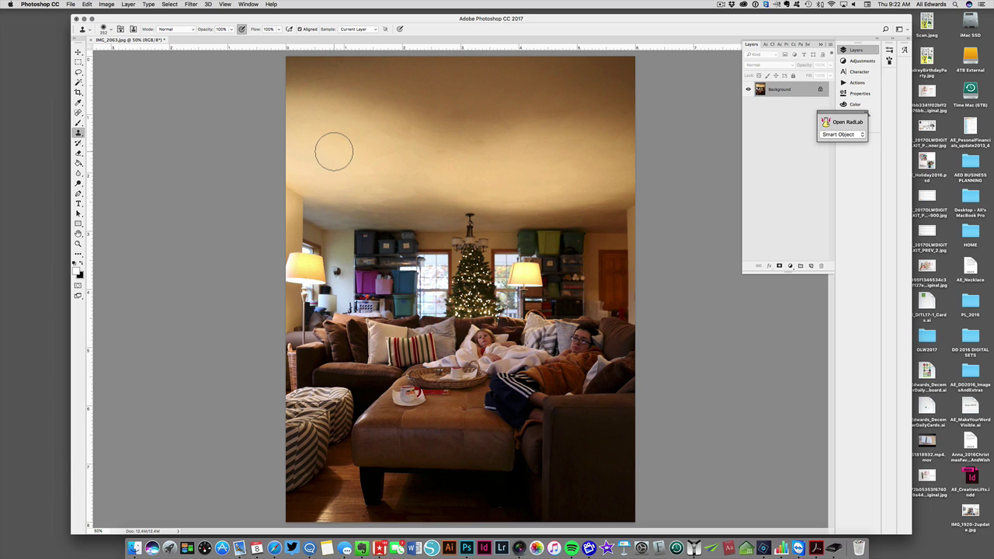
{"action": "key", "text": "alt"}
{"action": "left_click", "coordinate": [334, 151], "text": "alt"}
{"action": "mouse_move", "coordinate": [357, 132]}
{"action": "left_mouse_down"}
{"action": "mouse_move", "coordinate": [473, 122]}
{"action": "mouse_move", "coordinate": [414, 126]}
{"action": "mouse_move", "coordinate": [445, 142]}
{"action": "mouse_move", "coordinate": [403, 140]}
{"action": "mouse_move", "coordinate": [418, 154]}
{"action": "mouse_move", "coordinate": [491, 146]}
{"action": "mouse_move", "coordinate": [517, 126]}
{"action": "mouse_move", "coordinate": [531, 167]}
{"action": "mouse_move", "coordinate": [528, 124]}
{"action": "mouse_move", "coordinate": [614, 116]}
{"action": "mouse_move", "coordinate": [568, 117]}
{"action": "mouse_move", "coordinate": [571, 134]}
{"action": "mouse_move", "coordinate": [611, 147]}
{"action": "mouse_move", "coordinate": [608, 136]}
{"action": "mouse_move", "coordinate": [632, 123]}
{"action": "mouse_move", "coordinate": [623, 67]}
{"action": "left_mouse_up"}
{"action": "left_click", "coordinate": [321, 148], "text": "alt"}
{"action": "left_click", "coordinate": [531, 168], "text": "alt"}
{"action": "left_click", "coordinate": [508, 157], "text": "alt"}
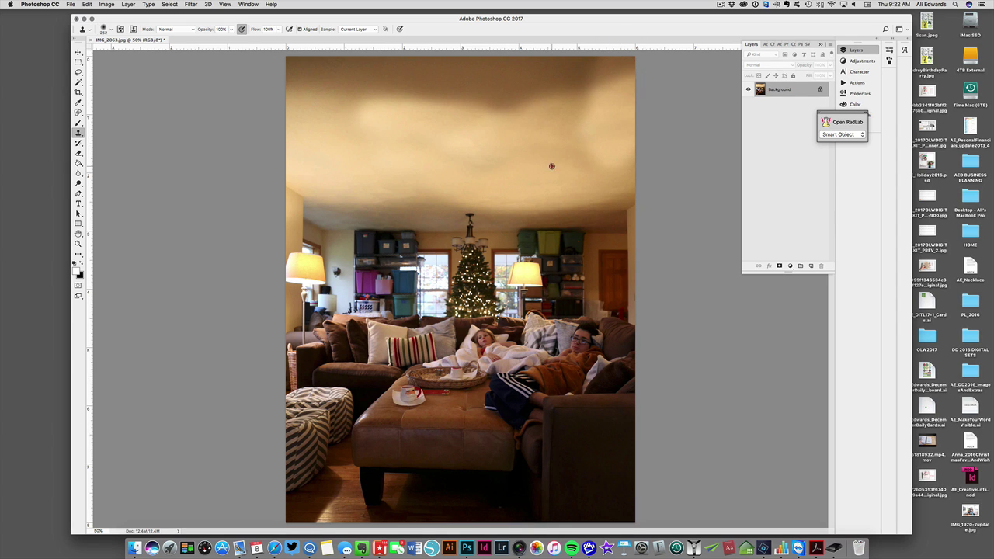
{"action": "left_click", "coordinate": [553, 166], "text": "alt"}
{"action": "mouse_move", "coordinate": [587, 143]}
{"action": "left_mouse_down"}
{"action": "mouse_move", "coordinate": [563, 143]}
{"action": "mouse_move", "coordinate": [545, 115]}
{"action": "mouse_move", "coordinate": [605, 69]}
{"action": "mouse_move", "coordinate": [587, 55]}
{"action": "mouse_move", "coordinate": [564, 80]}
{"action": "left_mouse_up"}
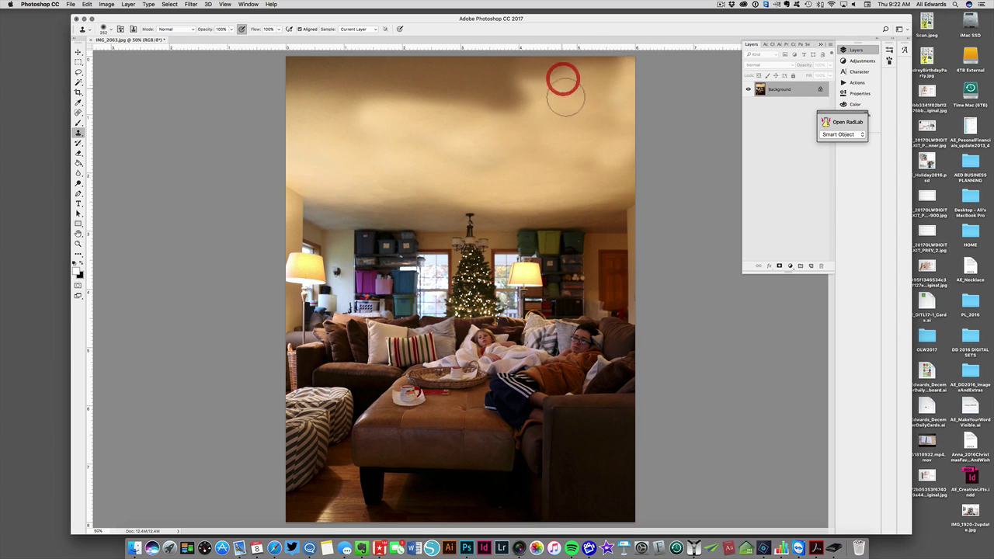
Step: Clone bright ceiling samples over the dark band along the middle and upper-left part of the ceiling
{"action": "left_click", "coordinate": [515, 166], "text": "alt"}
{"action": "mouse_move", "coordinate": [529, 108]}
{"action": "left_mouse_down"}
{"action": "mouse_move", "coordinate": [529, 116]}
{"action": "mouse_move", "coordinate": [452, 112]}
{"action": "left_mouse_up"}
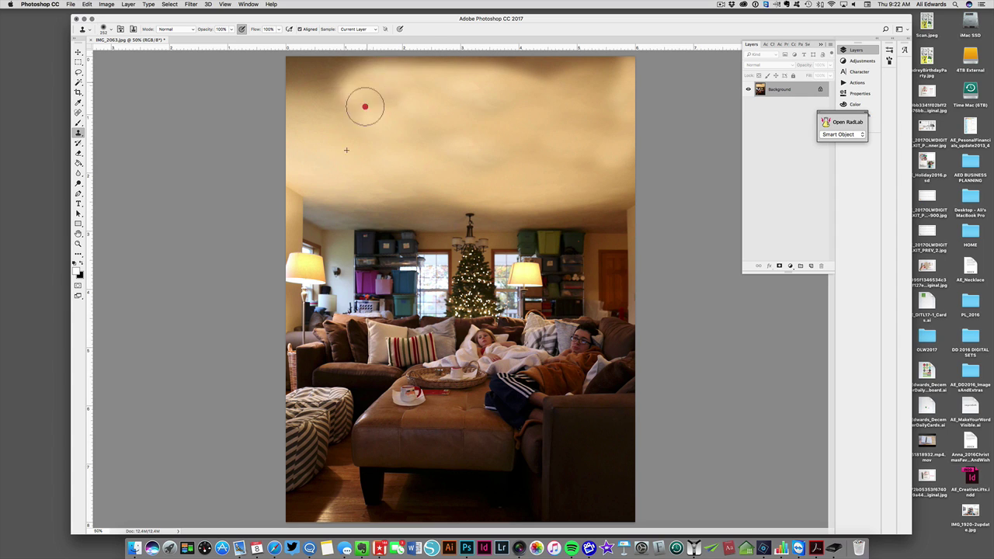
{"action": "left_click_drag", "start_coordinate": [365, 107], "coordinate": [358, 98]}
{"action": "mouse_move", "coordinate": [349, 135]}
{"action": "left_mouse_down"}
{"action": "mouse_move", "coordinate": [315, 108]}
{"action": "mouse_move", "coordinate": [339, 95]}
{"action": "mouse_move", "coordinate": [336, 110]}
{"action": "mouse_move", "coordinate": [312, 120]}
{"action": "mouse_move", "coordinate": [328, 141]}
{"action": "mouse_move", "coordinate": [298, 96]}
{"action": "left_mouse_up"}
{"action": "left_click", "coordinate": [436, 124], "text": "alt"}
{"action": "left_click", "coordinate": [379, 159], "text": "alt"}
{"action": "mouse_move", "coordinate": [332, 167]}
{"action": "left_mouse_down"}
{"action": "mouse_move", "coordinate": [308, 140]}
{"action": "mouse_move", "coordinate": [314, 89]}
{"action": "mouse_move", "coordinate": [282, 79]}
{"action": "mouse_move", "coordinate": [292, 106]}
{"action": "left_mouse_up"}
{"action": "left_click", "coordinate": [351, 158], "text": "alt"}
{"action": "left_click", "coordinate": [352, 175], "text": "alt"}
{"action": "mouse_move", "coordinate": [326, 75]}
{"action": "left_mouse_down"}
{"action": "mouse_move", "coordinate": [424, 64]}
{"action": "mouse_move", "coordinate": [579, 71]}
{"action": "mouse_move", "coordinate": [585, 109]}
{"action": "left_mouse_up"}
{"action": "left_click", "coordinate": [377, 159], "text": "alt"}
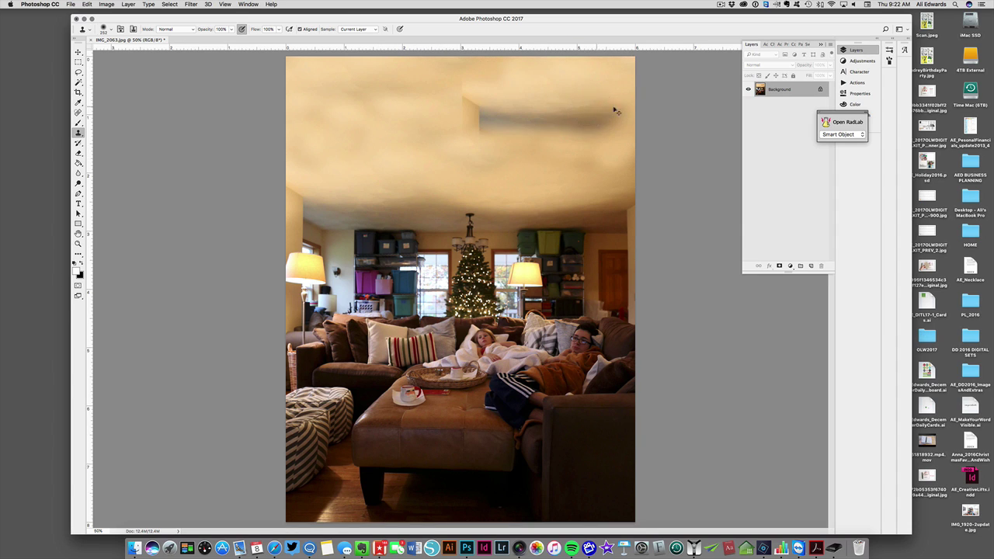
{"action": "key", "text": "super+z"}
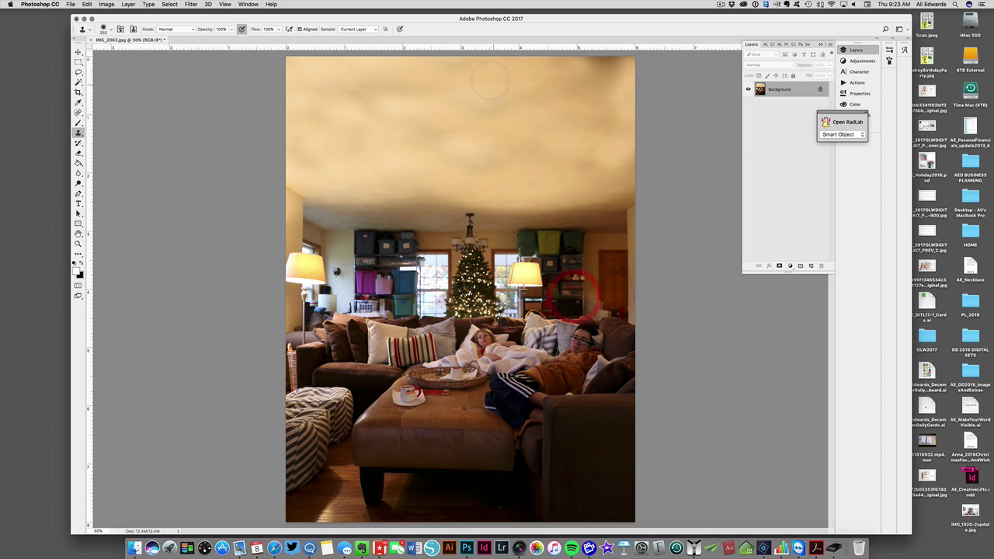
{"action": "mouse_move", "coordinate": [490, 81]}
{"action": "left_mouse_down"}
{"action": "mouse_move", "coordinate": [455, 80]}
{"action": "mouse_move", "coordinate": [507, 93]}
{"action": "mouse_move", "coordinate": [511, 110]}
{"action": "mouse_move", "coordinate": [544, 113]}
{"action": "left_mouse_up"}
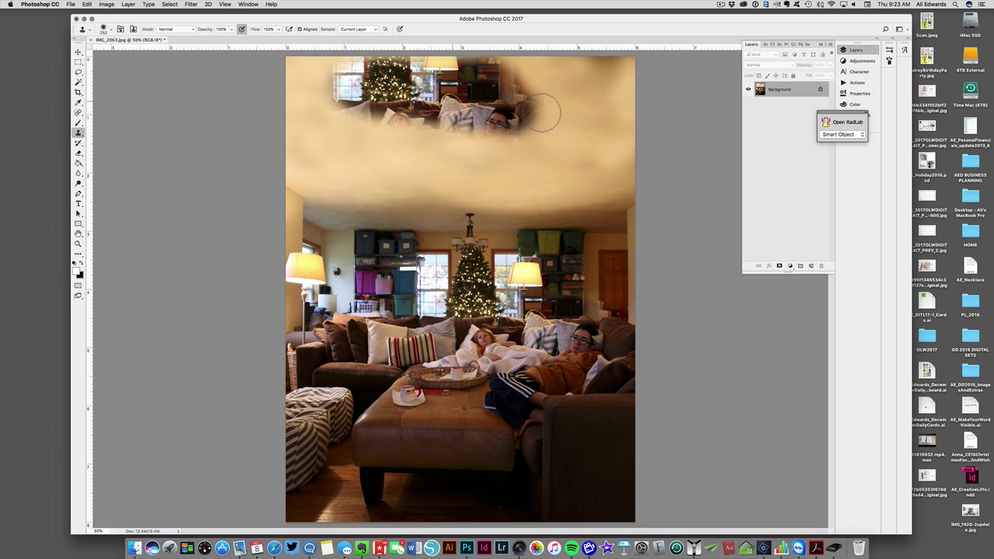
{"action": "key", "text": "super+z"}
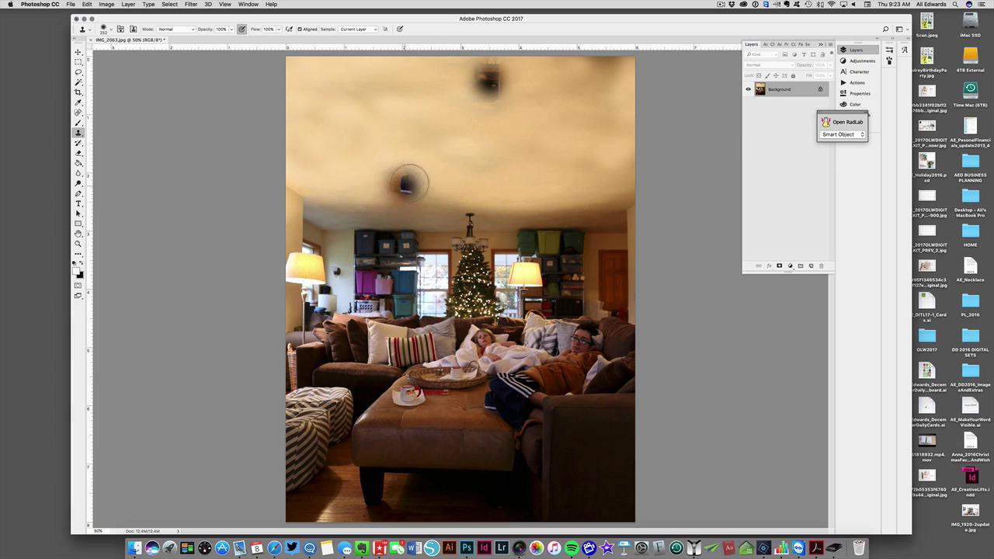
{"action": "left_click", "coordinate": [88, 4]}
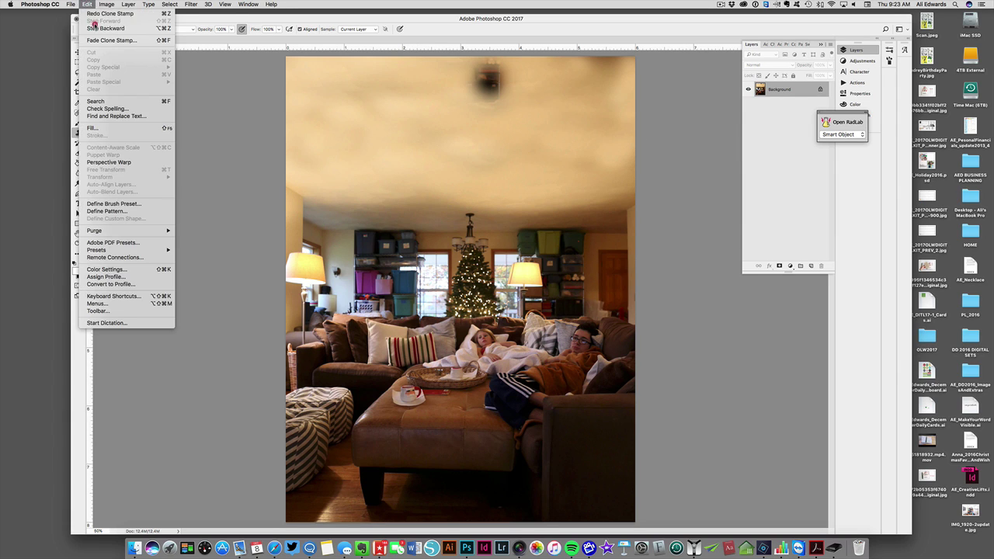
{"action": "left_click", "coordinate": [101, 28]}
{"action": "key", "text": "alt+super+z"}
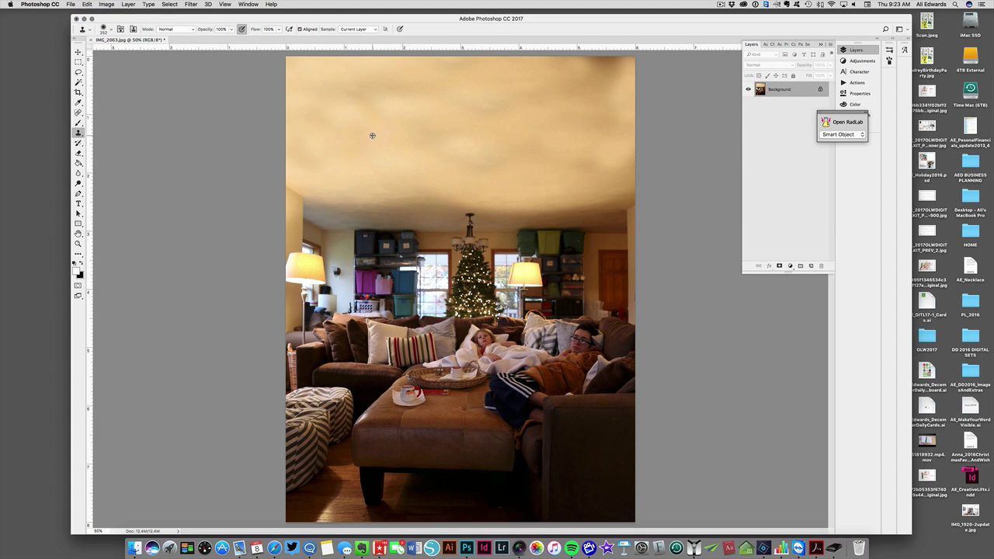
Step: Clone light ceiling samples over the remaining dark upper-right corner and along the photo's top edge
{"action": "left_click", "coordinate": [372, 135], "text": "alt"}
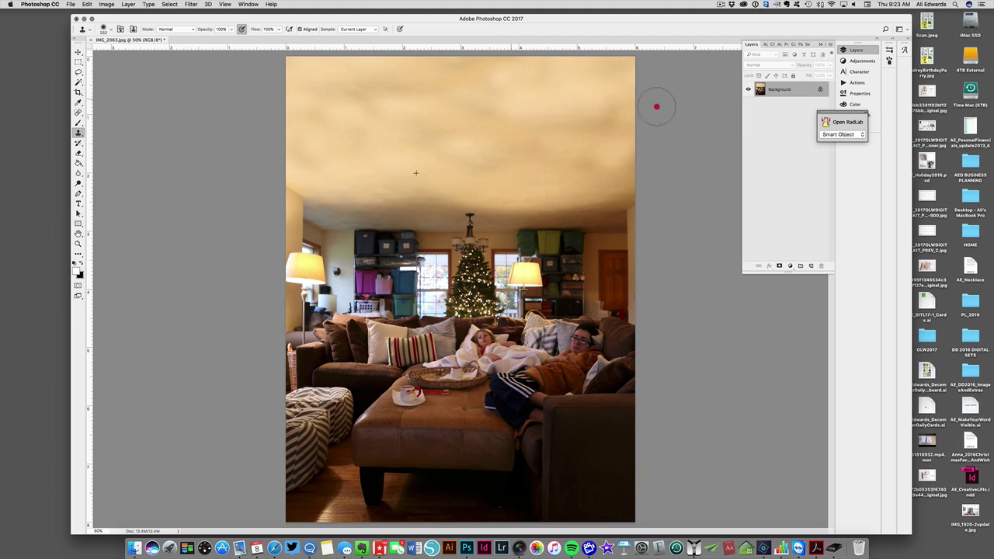
{"action": "left_click_drag", "start_coordinate": [526, 106], "coordinate": [542, 190]}
{"action": "left_click", "coordinate": [522, 176], "text": "alt"}
{"action": "left_click", "coordinate": [514, 144]}
{"action": "mouse_move", "coordinate": [603, 133]}
{"action": "left_mouse_down"}
{"action": "mouse_move", "coordinate": [606, 86]}
{"action": "mouse_move", "coordinate": [629, 73]}
{"action": "left_mouse_up"}
{"action": "left_click", "coordinate": [350, 68], "text": "alt"}
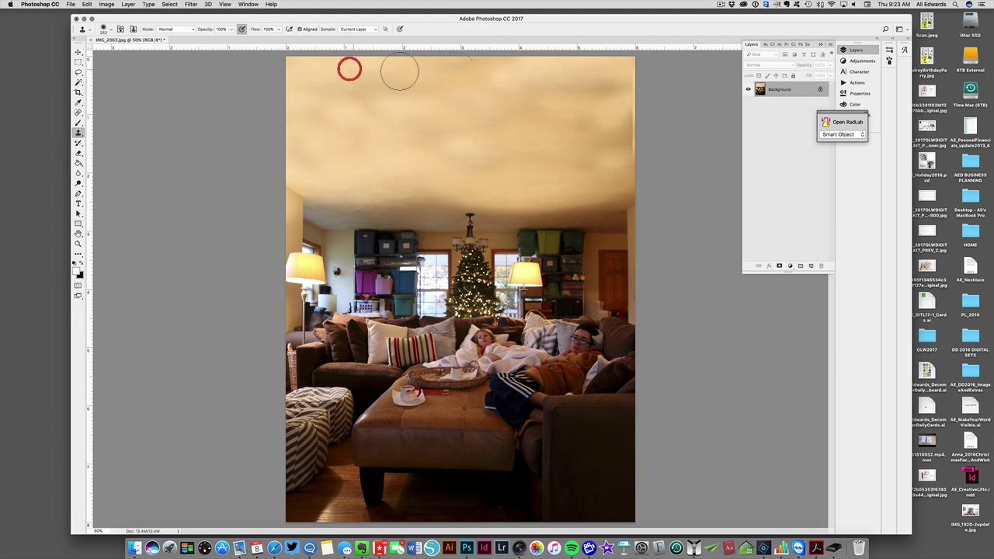
{"action": "mouse_move", "coordinate": [555, 75]}
{"action": "left_mouse_down"}
{"action": "mouse_move", "coordinate": [564, 86]}
{"action": "mouse_move", "coordinate": [615, 92]}
{"action": "mouse_move", "coordinate": [594, 105]}
{"action": "mouse_move", "coordinate": [657, 137]}
{"action": "mouse_move", "coordinate": [645, 137]}
{"action": "left_mouse_up"}
{"action": "left_click", "coordinate": [322, 71], "text": "alt"}
Step: Clone light ceiling texture over the right side of the ceiling above the wall
{"action": "left_click", "coordinate": [655, 160]}
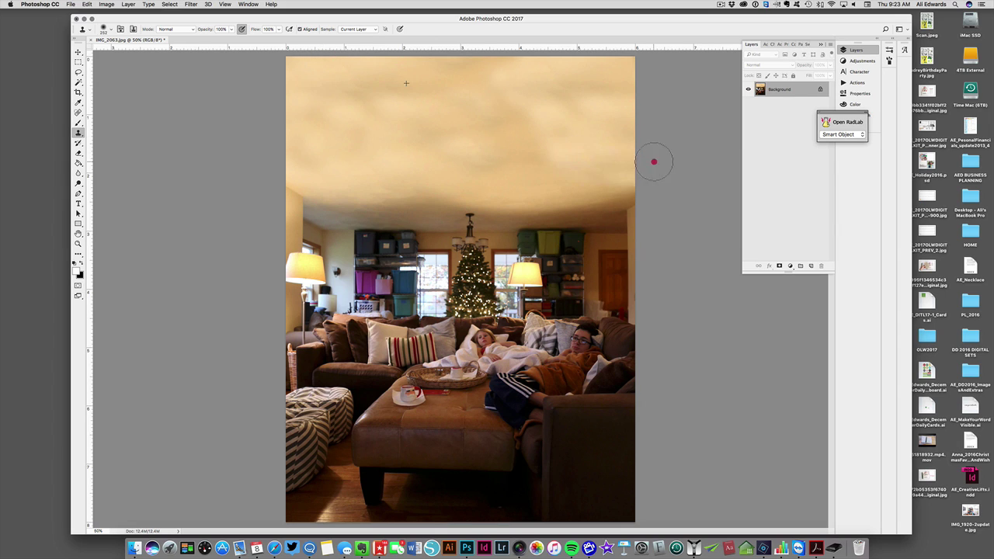
{"action": "left_click", "coordinate": [568, 170]}
{"action": "left_click", "coordinate": [533, 133]}
{"action": "left_click", "coordinate": [604, 101]}
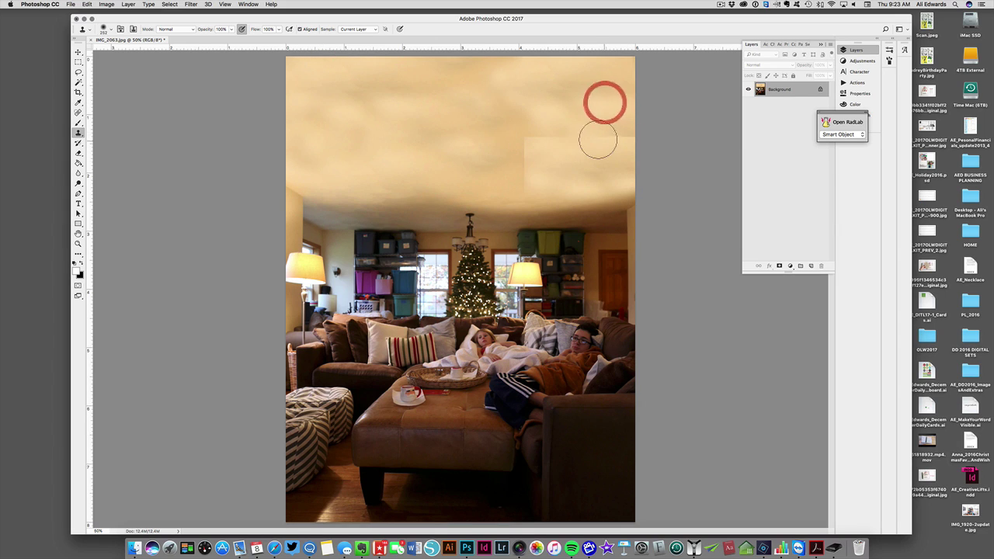
{"action": "left_click", "coordinate": [628, 148]}
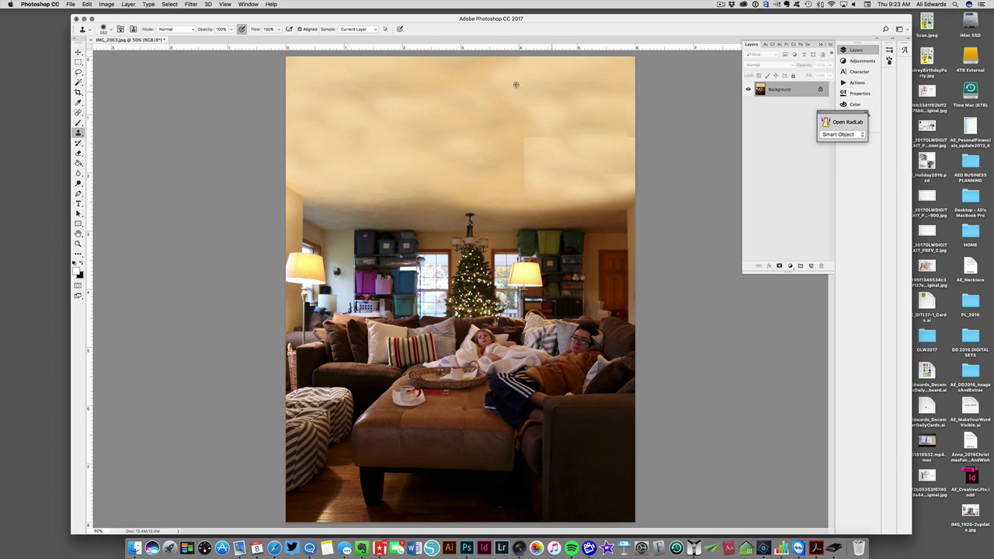
Step: Blend away the hard-edged rectangular patch on the right side of the ceiling by cloning neighbouring texture over its edges
{"action": "left_click_drag", "start_coordinate": [538, 130], "coordinate": [516, 178]}
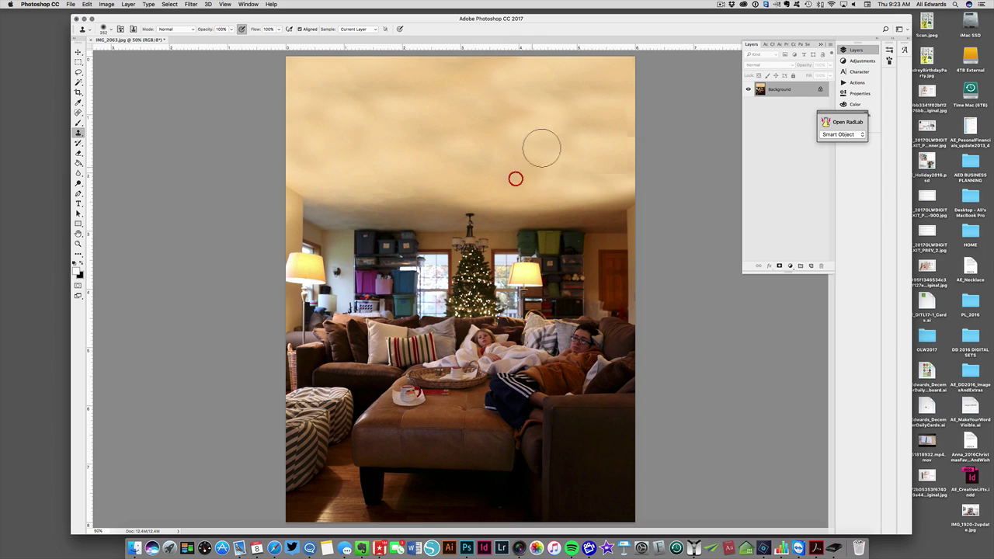
{"action": "left_click", "coordinate": [528, 91], "text": "alt"}
{"action": "left_click", "coordinate": [619, 132]}
{"action": "mouse_move", "coordinate": [633, 130]}
{"action": "left_mouse_down"}
{"action": "mouse_move", "coordinate": [605, 177]}
{"action": "mouse_move", "coordinate": [624, 160]}
{"action": "left_mouse_up"}
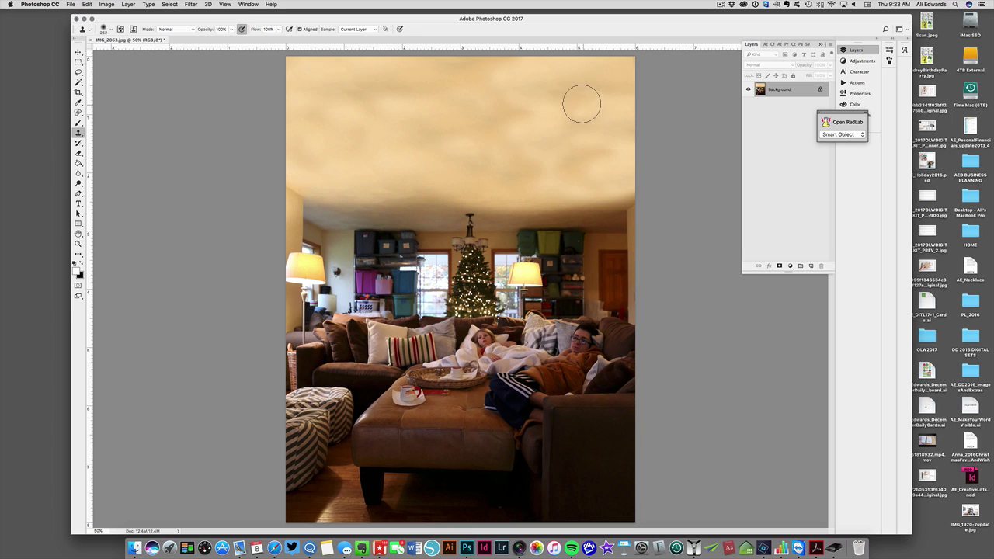
Step: Clone light ceiling texture over the mottled streaks along the photo's top edge and across the upper-left ceiling
{"action": "mouse_move", "coordinate": [533, 133]}
{"action": "left_mouse_down"}
{"action": "mouse_move", "coordinate": [495, 131]}
{"action": "mouse_move", "coordinate": [475, 121]}
{"action": "mouse_move", "coordinate": [493, 70]}
{"action": "mouse_move", "coordinate": [513, 62]}
{"action": "mouse_move", "coordinate": [402, 57]}
{"action": "left_mouse_up"}
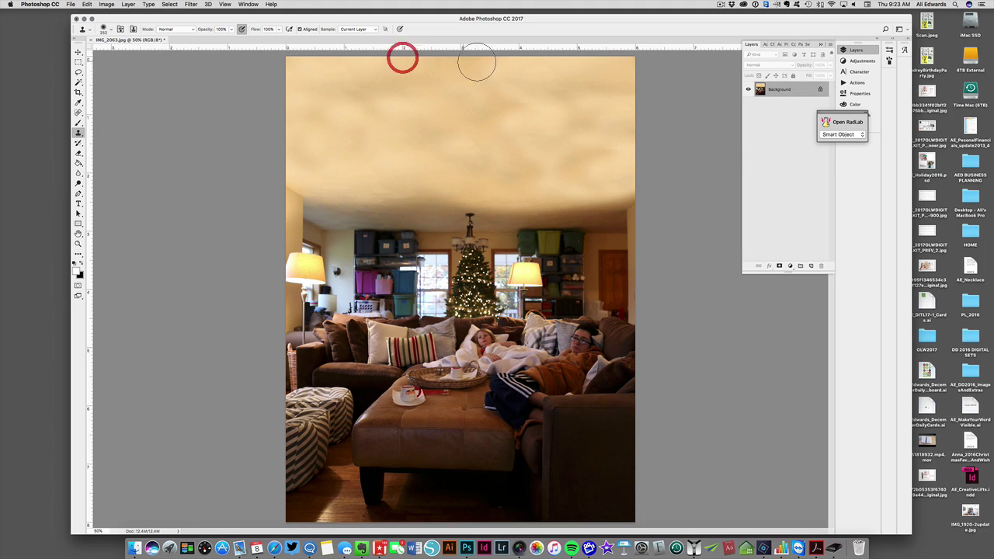
{"action": "left_click_drag", "start_coordinate": [477, 62], "coordinate": [350, 57]}
{"action": "left_click", "coordinate": [529, 117], "text": "alt"}
{"action": "left_click_drag", "start_coordinate": [475, 114], "coordinate": [468, 95]}
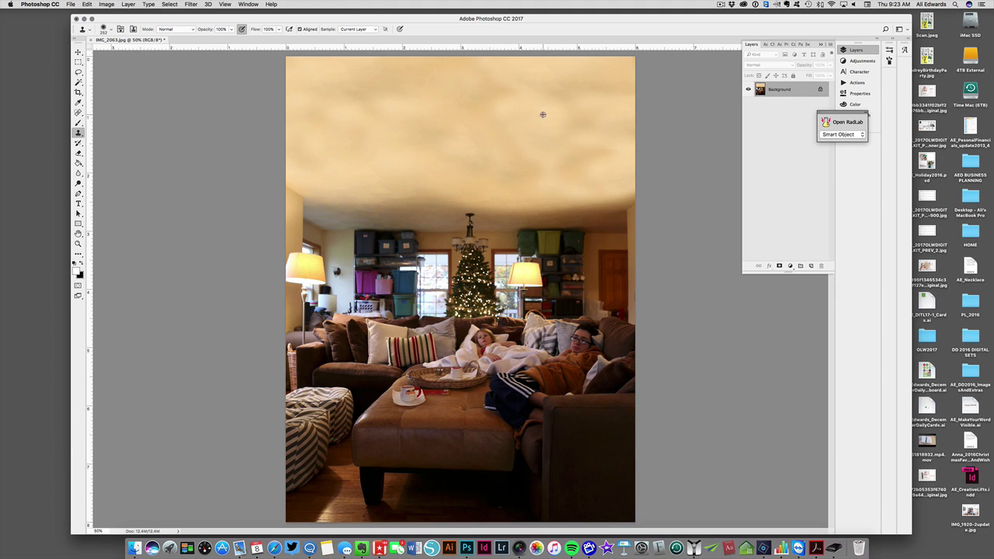
{"action": "left_click", "coordinate": [541, 112], "text": "alt"}
{"action": "mouse_move", "coordinate": [507, 94]}
{"action": "left_mouse_down"}
{"action": "mouse_move", "coordinate": [475, 69]}
{"action": "mouse_move", "coordinate": [432, 107]}
{"action": "mouse_move", "coordinate": [435, 72]}
{"action": "mouse_move", "coordinate": [393, 94]}
{"action": "mouse_move", "coordinate": [378, 86]}
{"action": "mouse_move", "coordinate": [426, 82]}
{"action": "mouse_move", "coordinate": [384, 106]}
{"action": "mouse_move", "coordinate": [340, 88]}
{"action": "left_mouse_up"}
Step: Clone smoother samples from the ceiling's right half over the streaks in its upper middle and centre
{"action": "left_click", "coordinate": [513, 100], "text": "alt"}
{"action": "left_click", "coordinate": [516, 96], "text": "alt"}
{"action": "left_click", "coordinate": [518, 104], "text": "alt"}
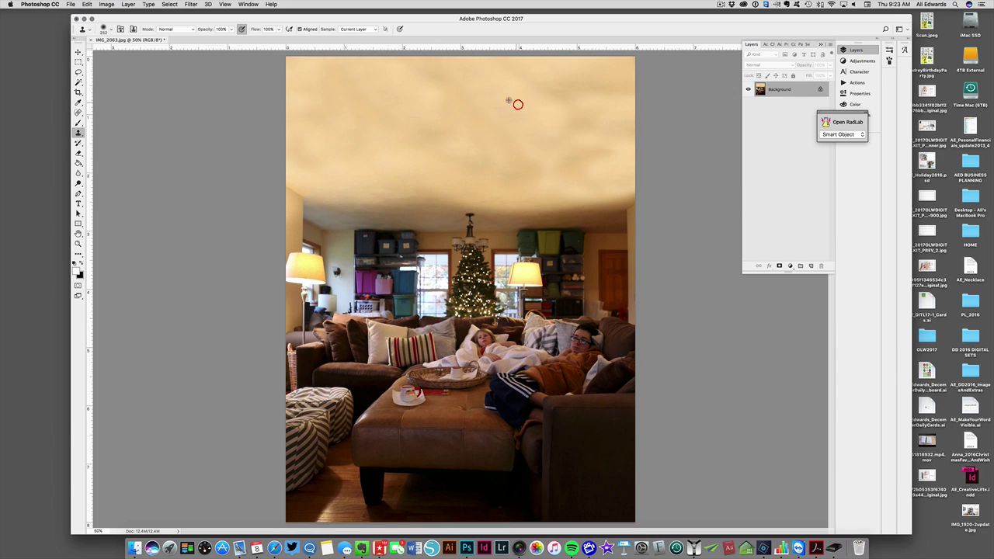
{"action": "mouse_move", "coordinate": [518, 104]}
{"action": "left_mouse_down"}
{"action": "mouse_move", "coordinate": [467, 71]}
{"action": "mouse_move", "coordinate": [454, 75]}
{"action": "mouse_move", "coordinate": [458, 84]}
{"action": "mouse_move", "coordinate": [399, 75]}
{"action": "left_mouse_up"}
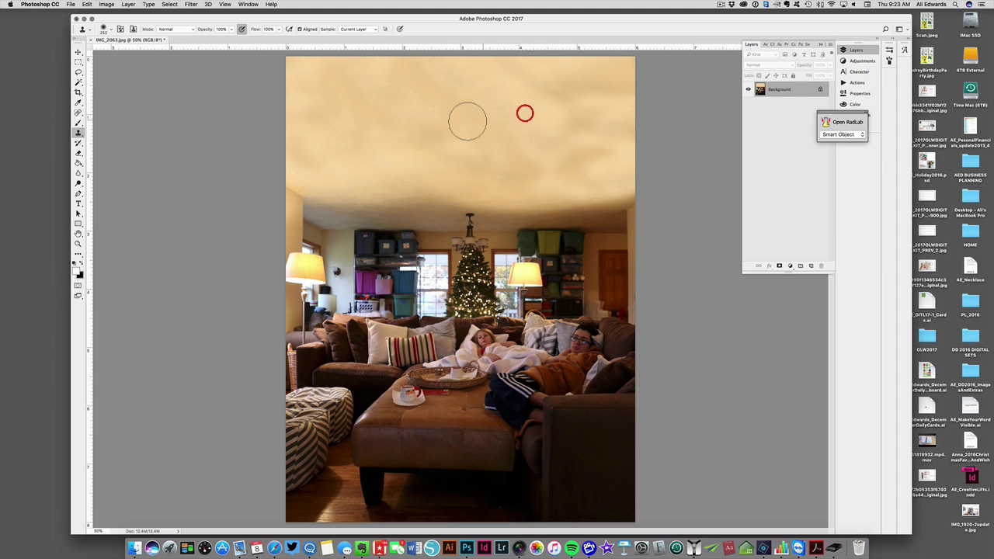
{"action": "left_click_drag", "start_coordinate": [433, 135], "coordinate": [404, 121]}
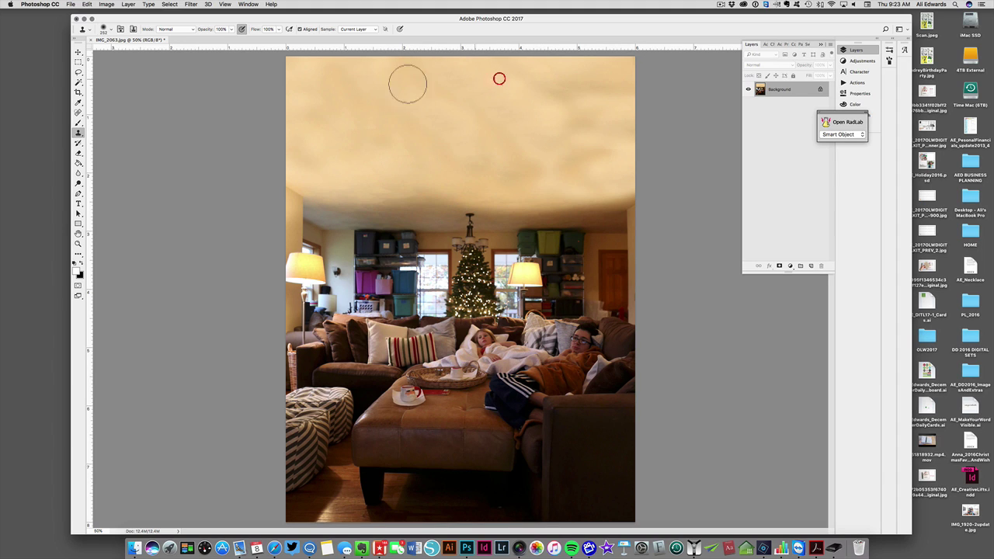
{"action": "left_click_drag", "start_coordinate": [408, 84], "coordinate": [422, 118]}
{"action": "left_click", "coordinate": [368, 146], "text": "alt"}
Step: Clone even ceiling texture over the blotches from the upper-right corner down the right side of the ceiling
{"action": "mouse_move", "coordinate": [574, 75]}
{"action": "left_mouse_down"}
{"action": "mouse_move", "coordinate": [597, 82]}
{"action": "mouse_move", "coordinate": [618, 62]}
{"action": "mouse_move", "coordinate": [675, 66]}
{"action": "left_mouse_up"}
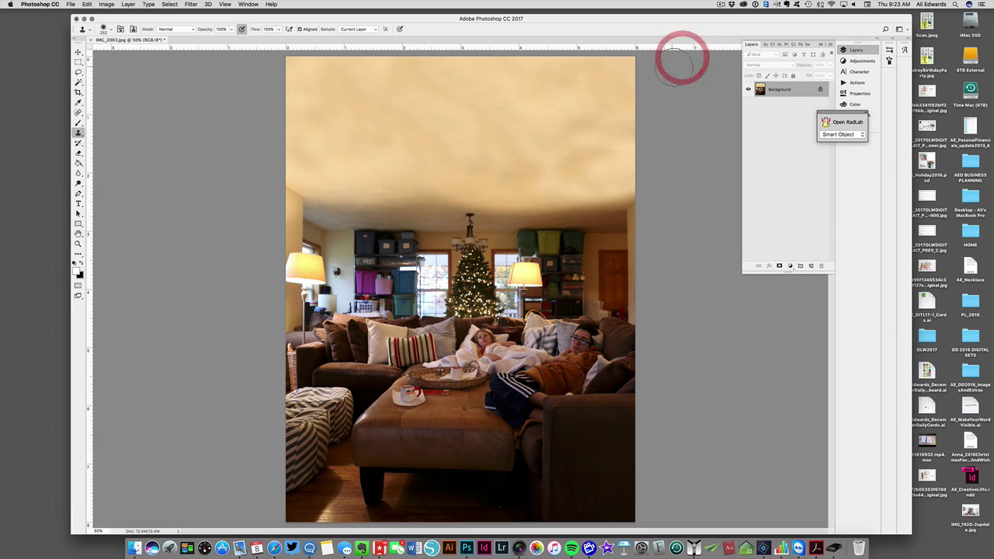
{"action": "left_click", "coordinate": [522, 94], "text": "alt"}
{"action": "mouse_move", "coordinate": [535, 152]}
{"action": "left_mouse_down"}
{"action": "mouse_move", "coordinate": [471, 172]}
{"action": "mouse_move", "coordinate": [572, 168]}
{"action": "mouse_move", "coordinate": [600, 134]}
{"action": "mouse_move", "coordinate": [564, 140]}
{"action": "left_mouse_up"}
{"action": "left_click", "coordinate": [503, 90], "text": "alt"}
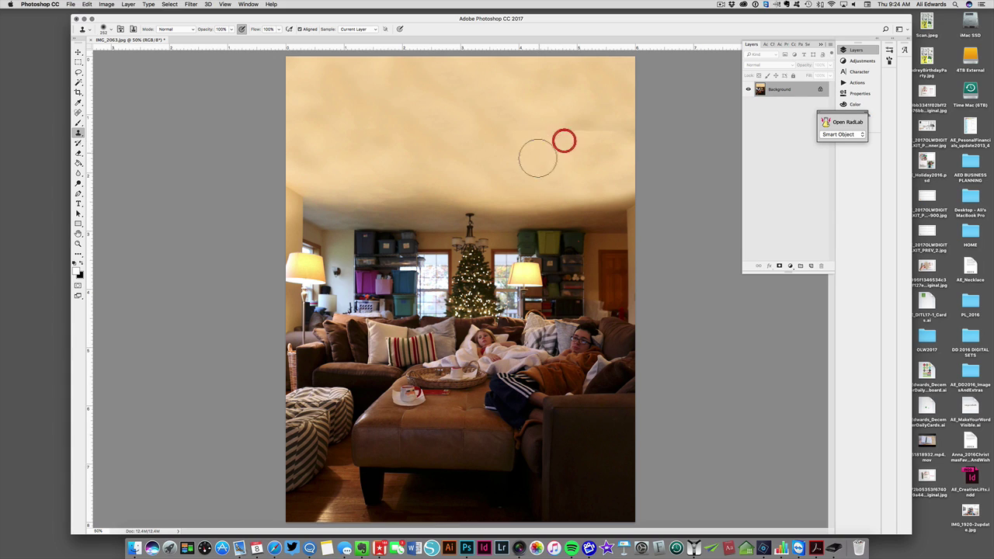
{"action": "left_click", "coordinate": [544, 162], "text": "alt"}
{"action": "mouse_move", "coordinate": [497, 128]}
{"action": "left_mouse_down"}
{"action": "mouse_move", "coordinate": [640, 133]}
{"action": "mouse_move", "coordinate": [628, 107]}
{"action": "left_mouse_up"}
{"action": "left_click", "coordinate": [519, 129], "text": "alt"}
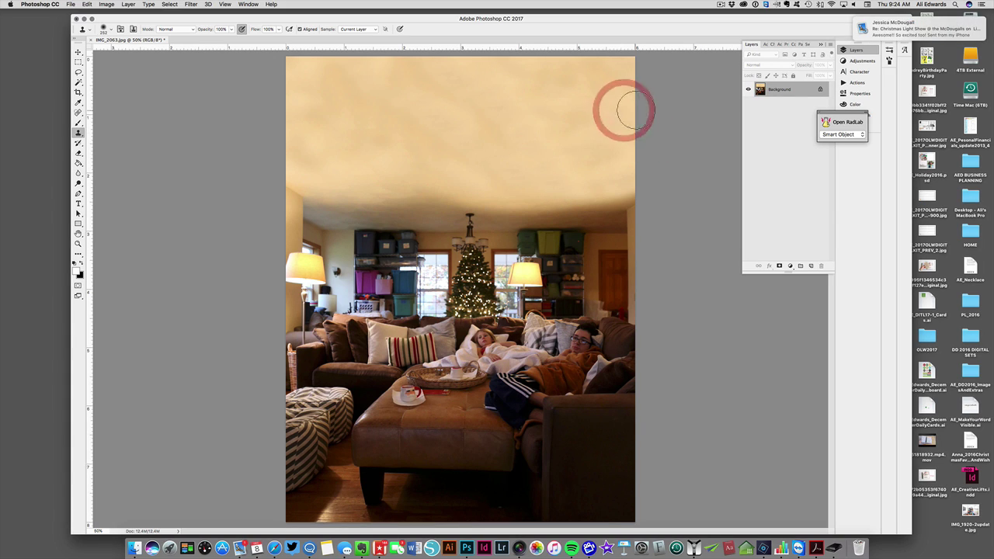
Step: Even out the left half of the ceiling by cloning lighter neighbouring texture over its remaining blotches
{"action": "left_click", "coordinate": [456, 126], "text": "alt"}
{"action": "mouse_move", "coordinate": [420, 86]}
{"action": "left_mouse_down"}
{"action": "mouse_move", "coordinate": [432, 84]}
{"action": "mouse_move", "coordinate": [425, 64]}
{"action": "mouse_move", "coordinate": [393, 59]}
{"action": "left_mouse_up"}
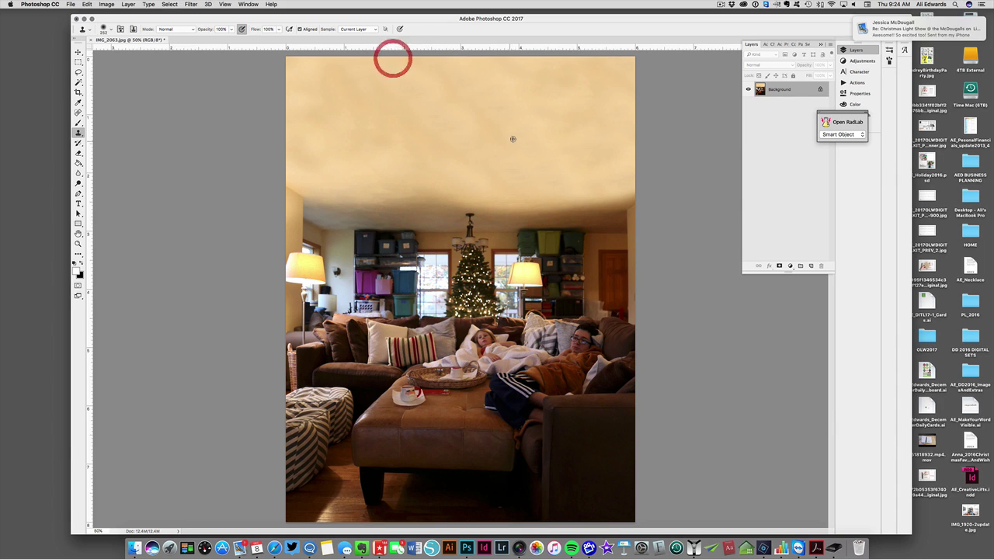
{"action": "left_click", "coordinate": [510, 137], "text": "alt"}
{"action": "left_click_drag", "start_coordinate": [464, 156], "coordinate": [297, 149]}
{"action": "left_click", "coordinate": [525, 124], "text": "alt"}
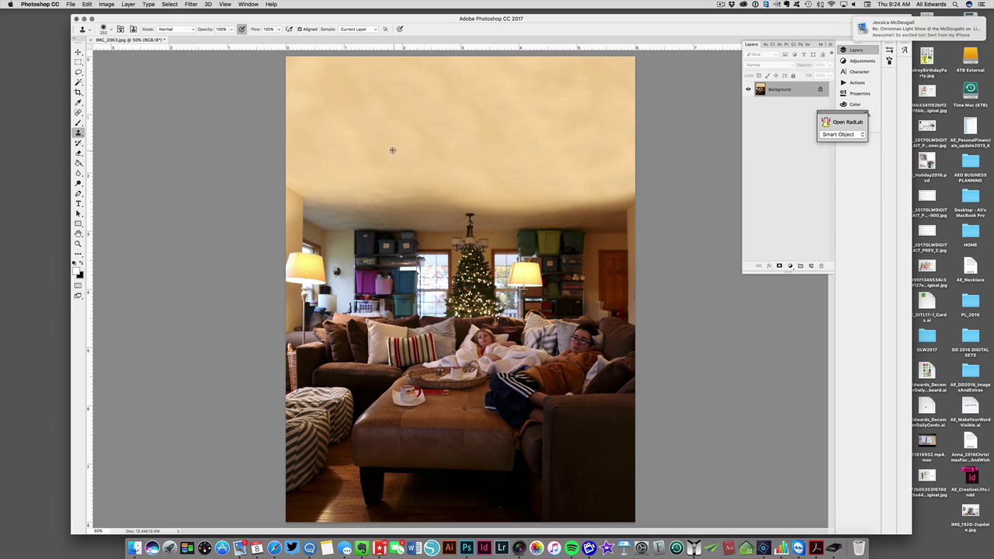
{"action": "mouse_move", "coordinate": [410, 151]}
{"action": "left_mouse_down"}
{"action": "mouse_move", "coordinate": [292, 151]}
{"action": "mouse_move", "coordinate": [414, 138]}
{"action": "left_mouse_up"}
{"action": "left_click", "coordinate": [345, 171], "text": "alt"}
{"action": "mouse_move", "coordinate": [351, 154]}
{"action": "left_mouse_down"}
{"action": "mouse_move", "coordinate": [396, 137]}
{"action": "mouse_move", "coordinate": [397, 121]}
{"action": "mouse_move", "coordinate": [351, 113]}
{"action": "mouse_move", "coordinate": [325, 91]}
{"action": "mouse_move", "coordinate": [396, 70]}
{"action": "left_mouse_up"}
{"action": "left_click", "coordinate": [350, 132], "text": "alt"}
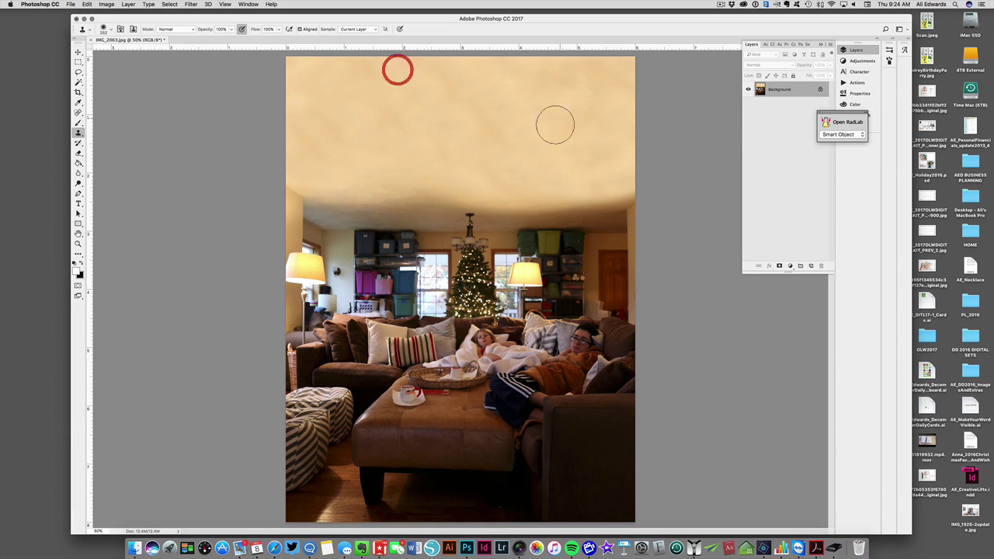
Step: Clone light texture over the last streaks in the upper-right ceiling and switch to the Move tool
{"action": "left_click", "coordinate": [480, 133], "text": "alt"}
{"action": "left_click_drag", "start_coordinate": [550, 98], "coordinate": [599, 95]}
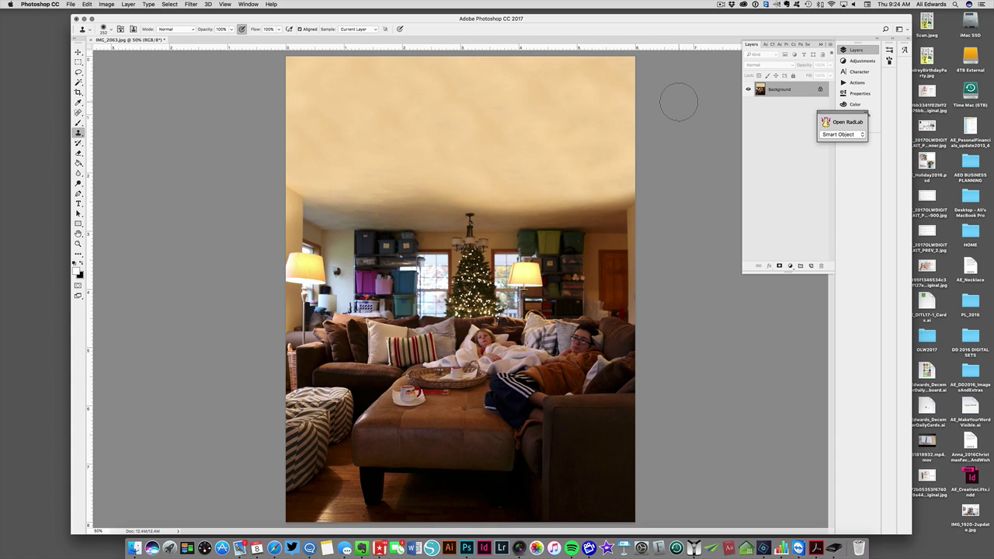
{"action": "left_click", "coordinate": [442, 109], "text": "alt"}
{"action": "mouse_move", "coordinate": [596, 80]}
{"action": "left_mouse_down"}
{"action": "mouse_move", "coordinate": [613, 67]}
{"action": "mouse_move", "coordinate": [645, 101]}
{"action": "left_mouse_up"}
{"action": "left_click", "coordinate": [77, 52]}
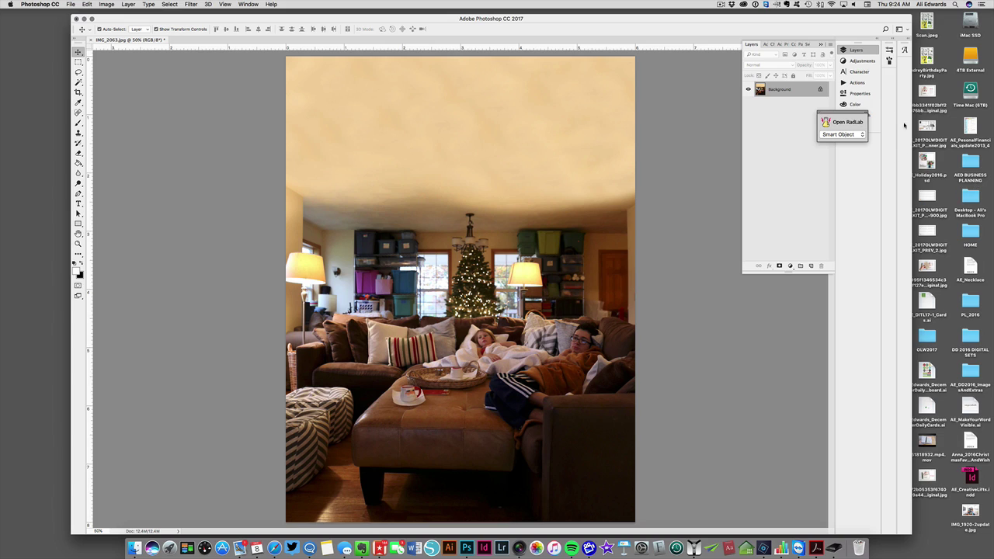
Step: Open the photo in RadLab and preview the Divine Light, Derelicte and Lights On effects
{"action": "left_click_drag", "start_coordinate": [850, 115], "coordinate": [844, 158]}
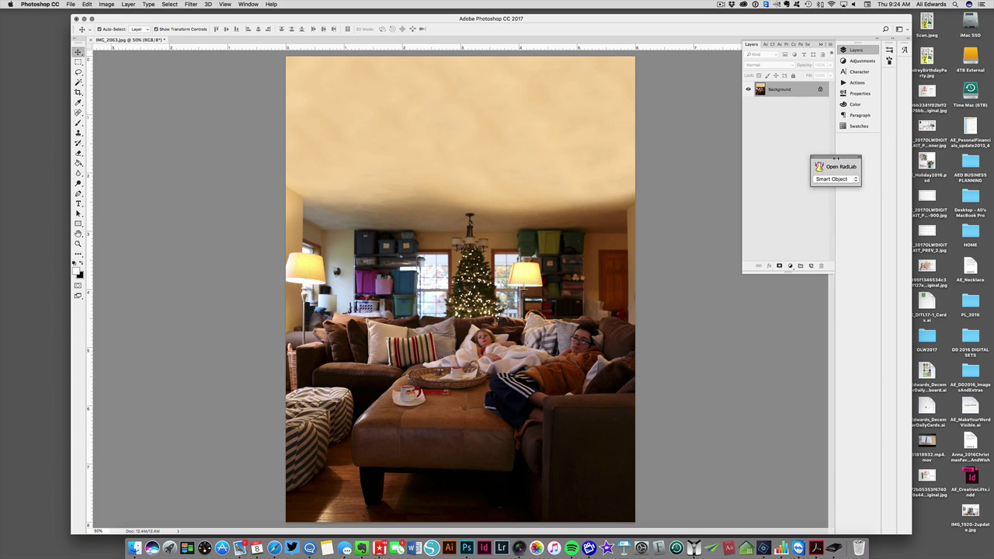
{"action": "left_click", "coordinate": [840, 168]}
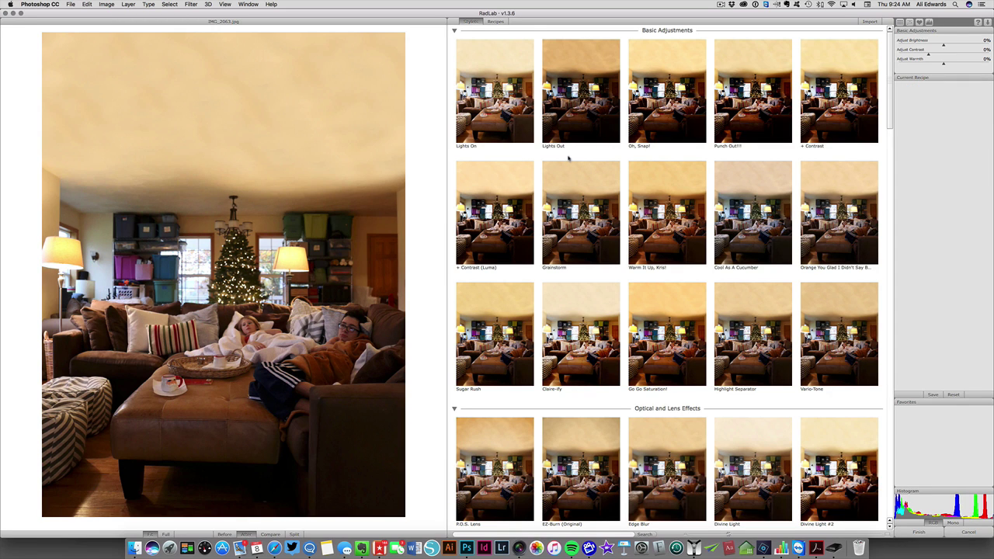
{"action": "scroll", "coordinate": [568, 160], "scroll_direction": "down", "scroll_amount": 1}
{"action": "scroll", "coordinate": [884, 239], "scroll_direction": "down", "scroll_amount": 5}
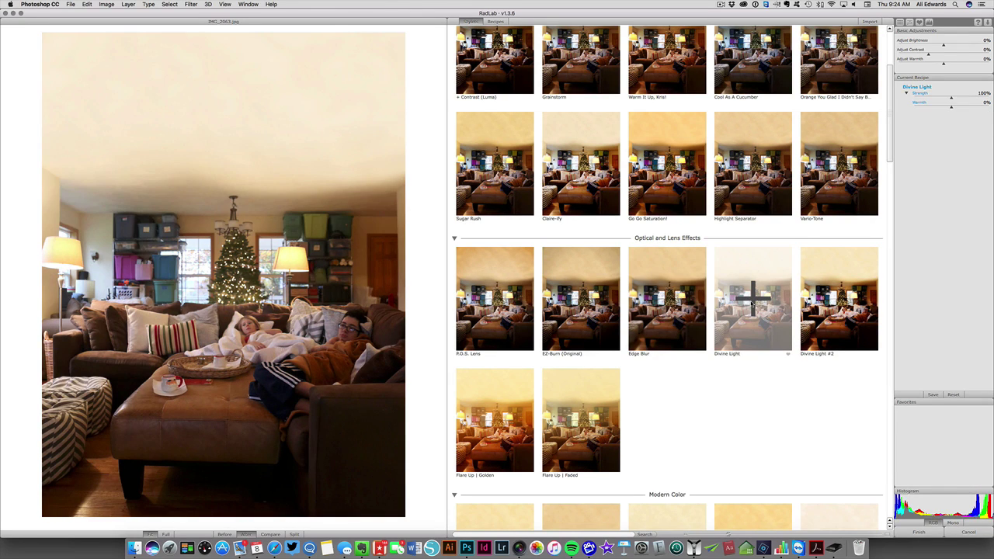
{"action": "scroll", "coordinate": [850, 416], "scroll_direction": "down", "scroll_amount": 3}
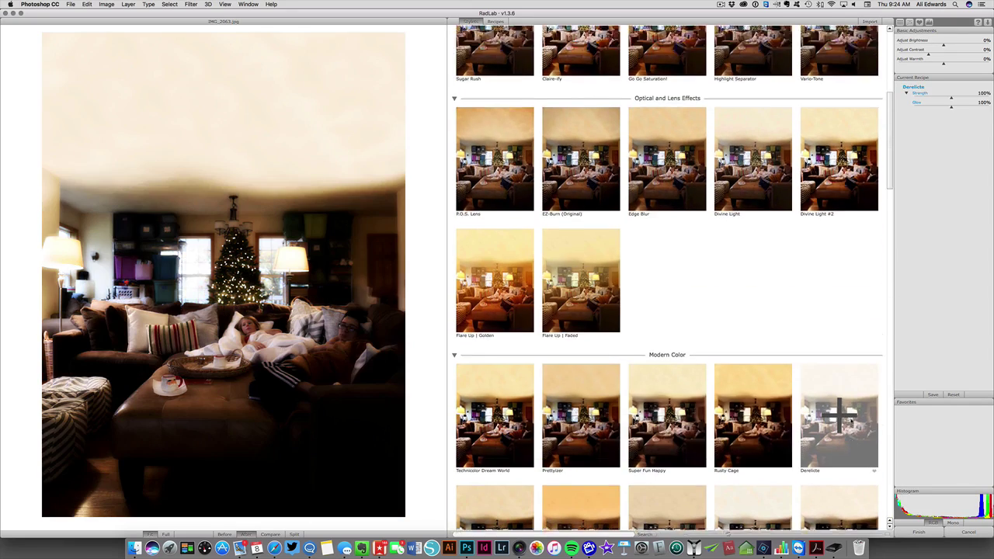
{"action": "scroll", "coordinate": [827, 403], "scroll_direction": "up", "scroll_amount": 7}
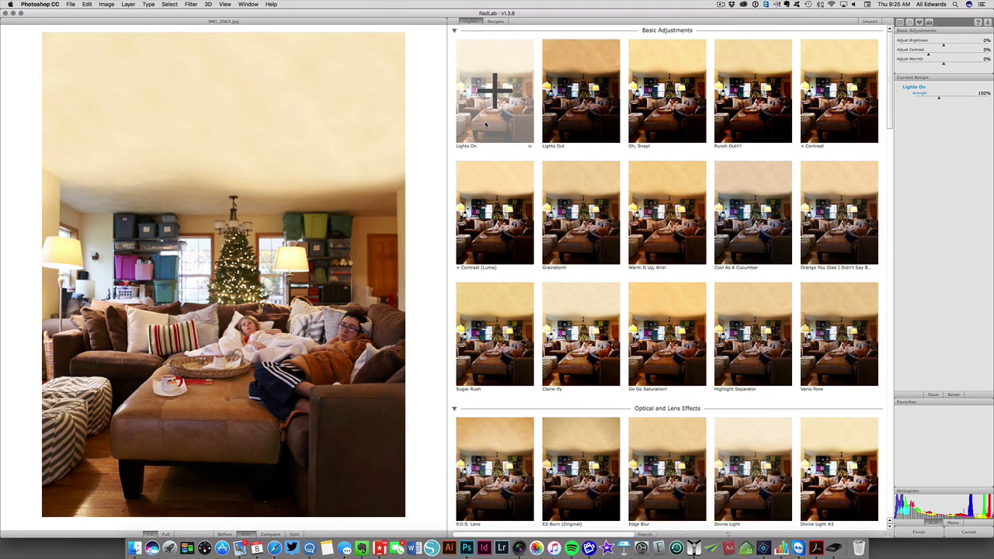
Step: Add the Lights On effect twice and Cool As A Cucumber at 79% strength to the recipe
{"action": "left_click", "coordinate": [485, 124]}
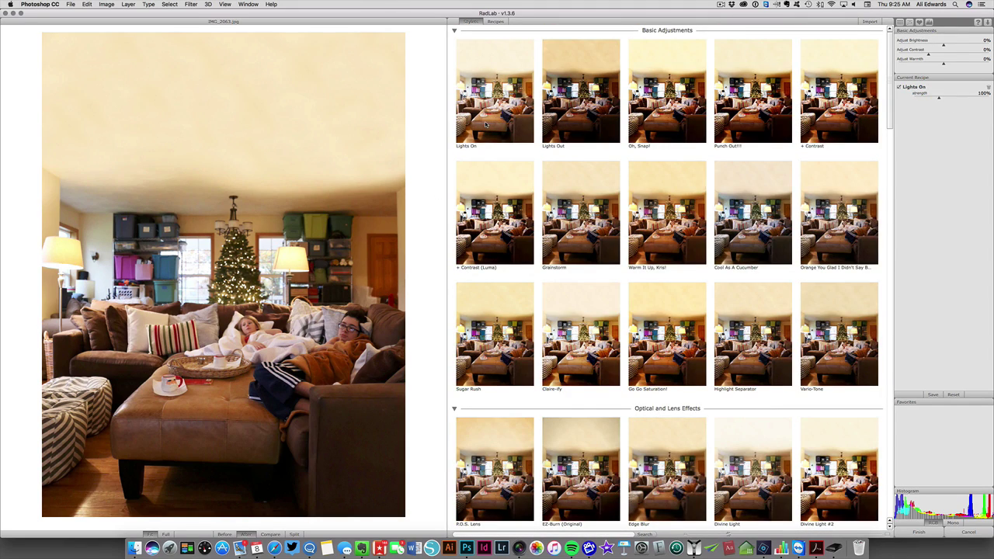
{"action": "left_click", "coordinate": [490, 108]}
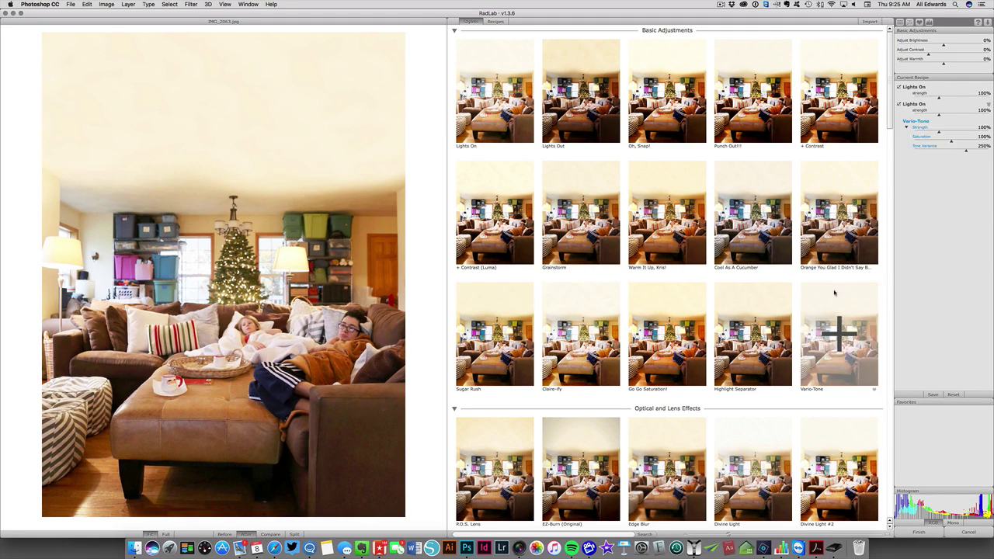
{"action": "left_click", "coordinate": [781, 275]}
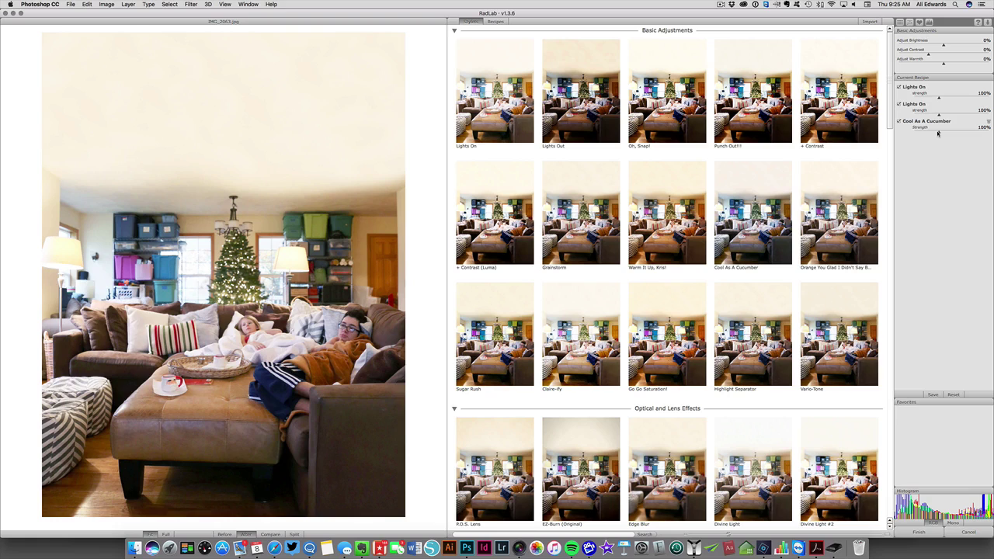
{"action": "left_click_drag", "start_coordinate": [937, 133], "coordinate": [934, 134]}
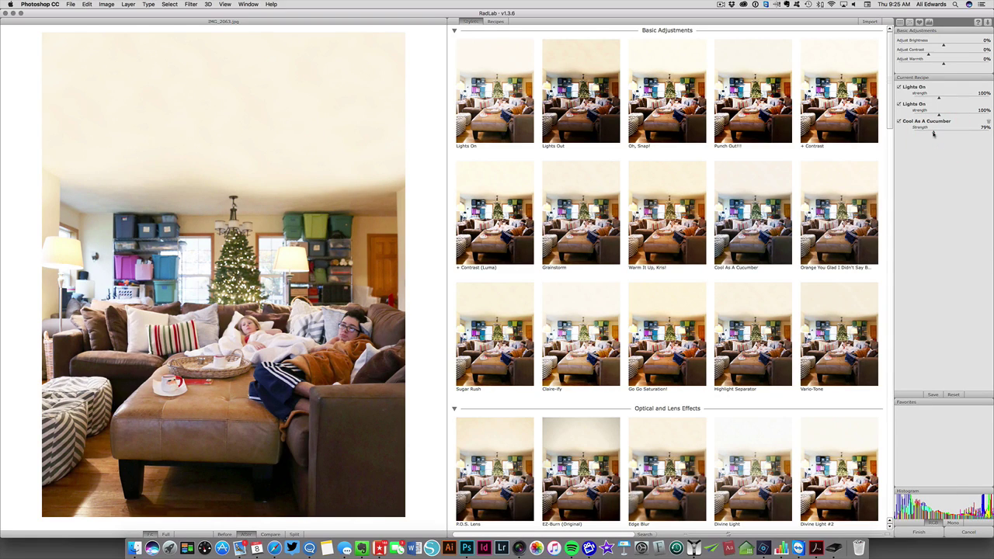
Step: Add the Iron Mouse effect to the recipe and set the first Lights On effect's strength to 137%
{"action": "scroll", "coordinate": [818, 404], "scroll_direction": "down", "scroll_amount": 5}
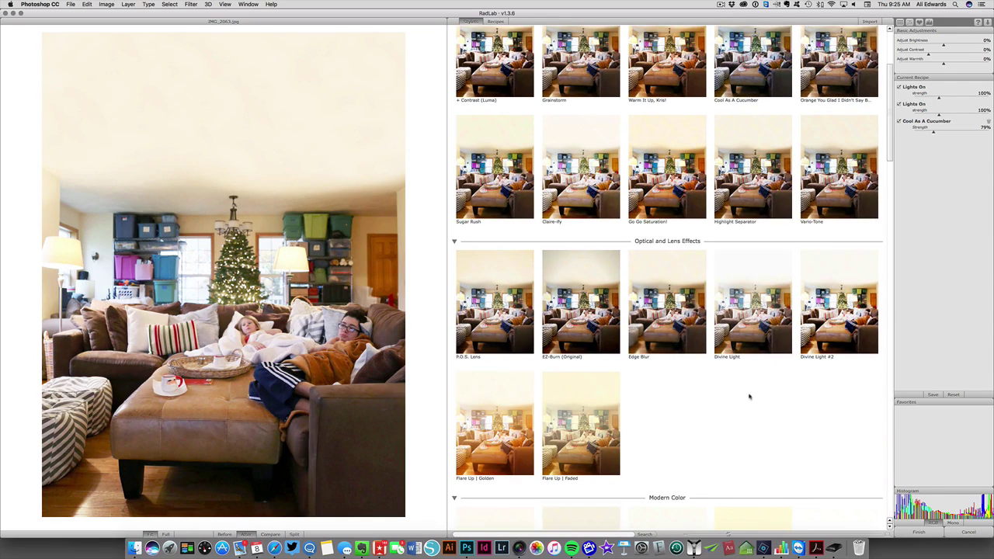
{"action": "left_click", "coordinate": [762, 320]}
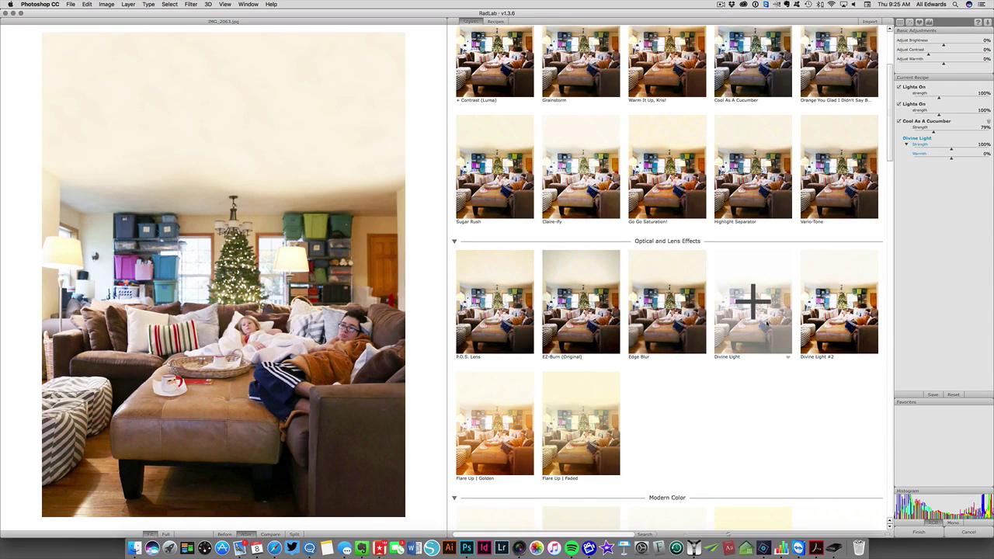
{"action": "scroll", "coordinate": [773, 408], "scroll_direction": "down", "scroll_amount": 5}
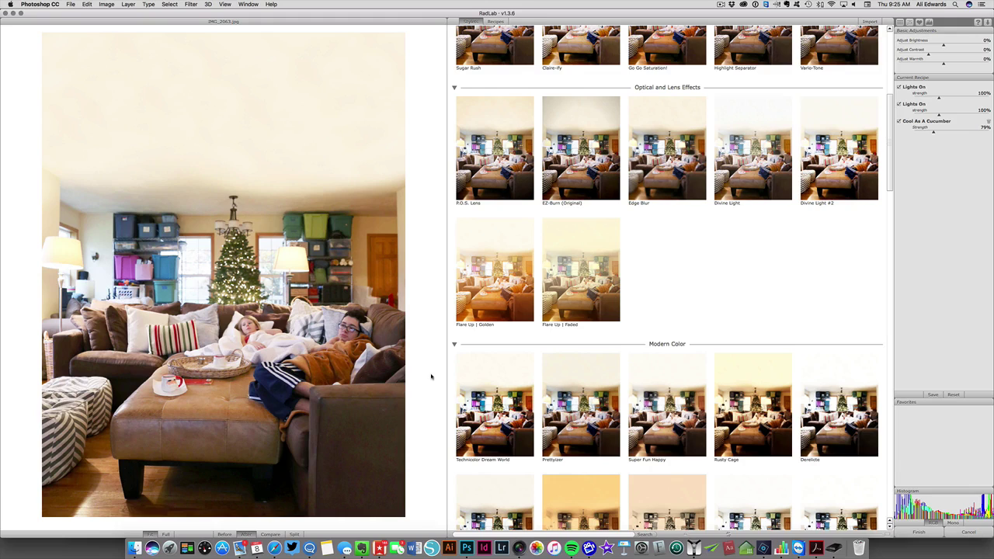
{"action": "scroll", "coordinate": [882, 471], "scroll_direction": "down", "scroll_amount": 5}
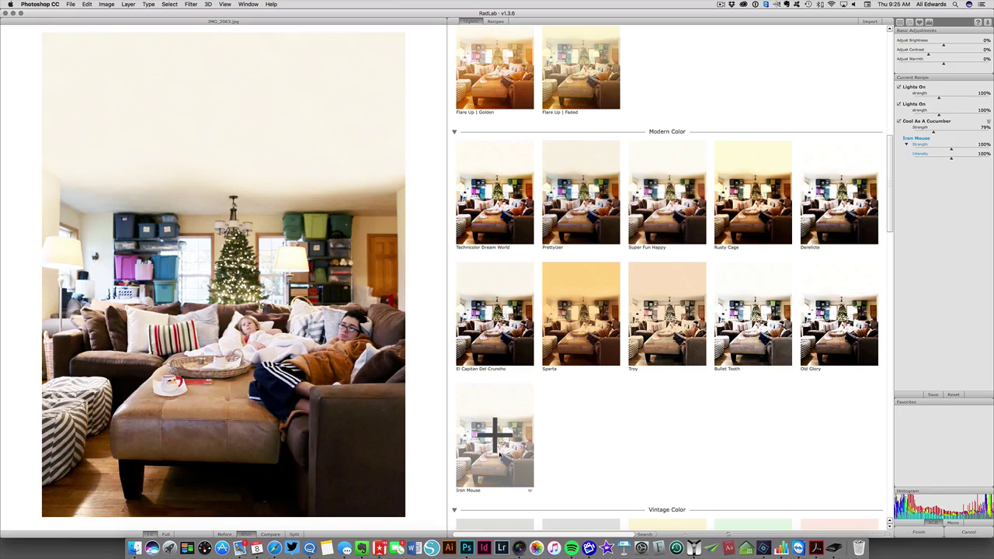
{"action": "left_click", "coordinate": [501, 454]}
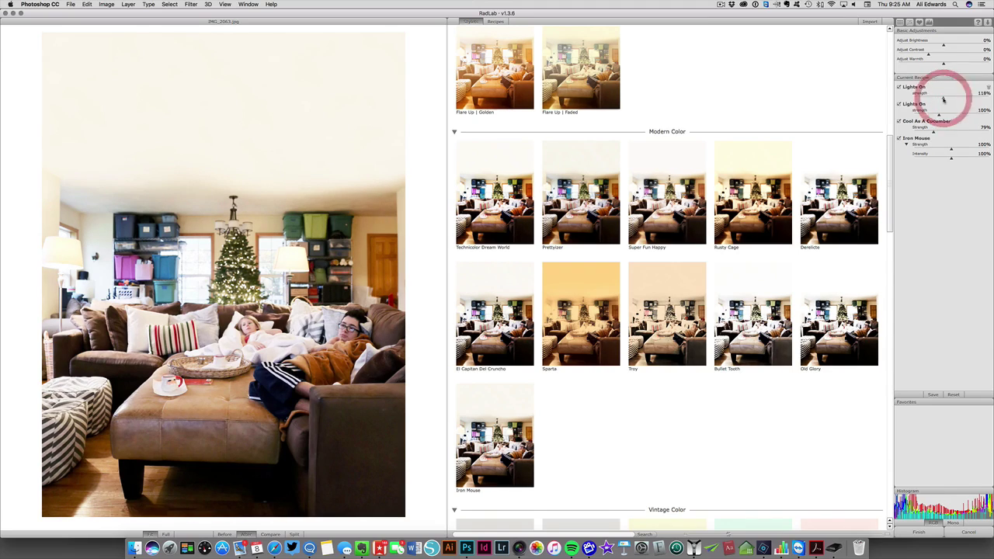
{"action": "left_click_drag", "start_coordinate": [944, 99], "coordinate": [948, 100]}
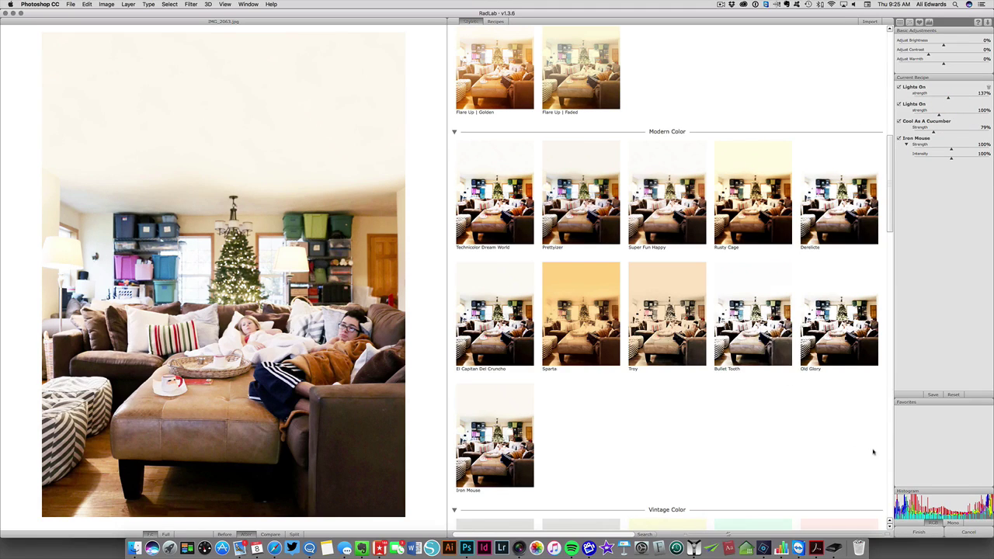
Step: Preview the Boring Old BW effect without keeping it, and apply the current colour recipe to the photo
{"action": "scroll", "coordinate": [877, 451], "scroll_direction": "down", "scroll_amount": 3}
{"action": "scroll", "coordinate": [890, 444], "scroll_direction": "down", "scroll_amount": 10}
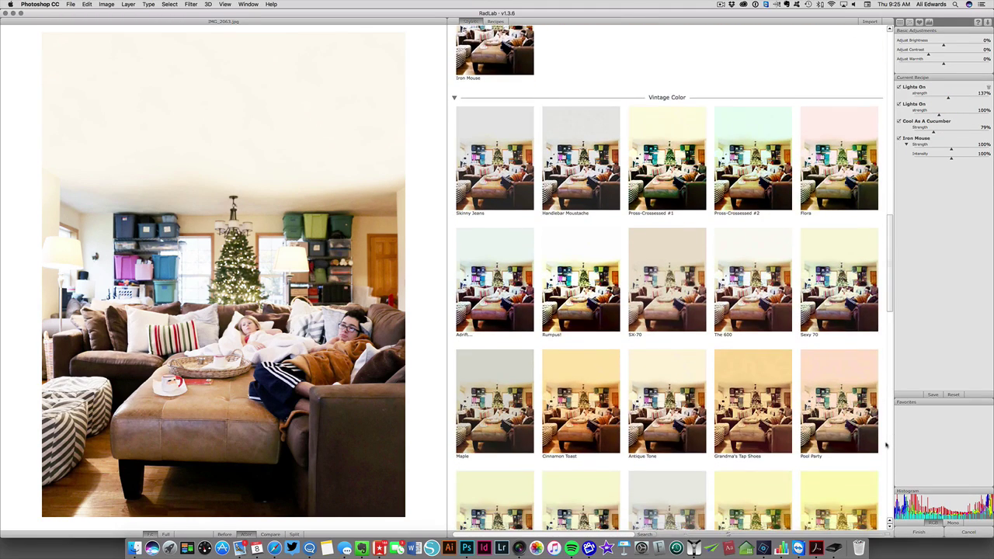
{"action": "scroll", "coordinate": [885, 444], "scroll_direction": "down", "scroll_amount": 10}
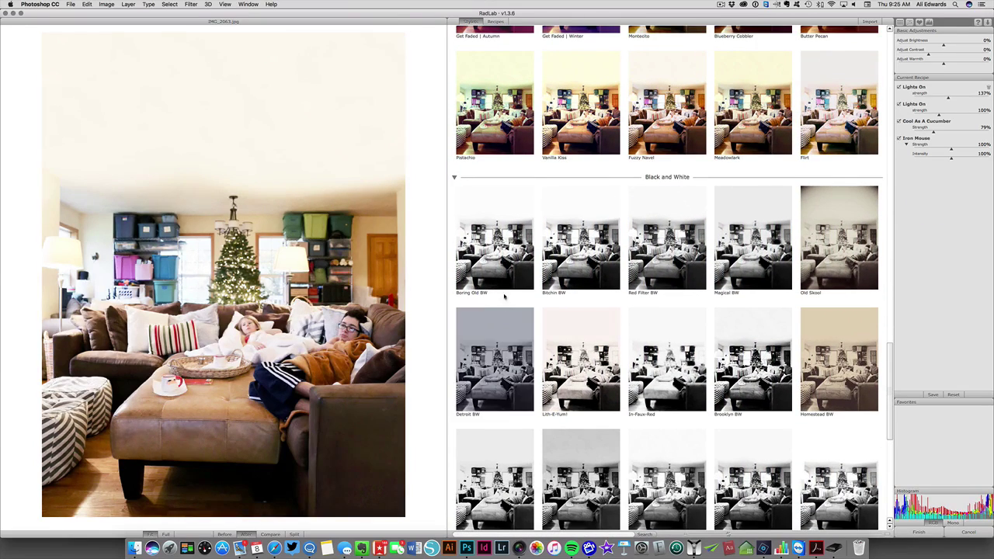
{"action": "left_click", "coordinate": [494, 237]}
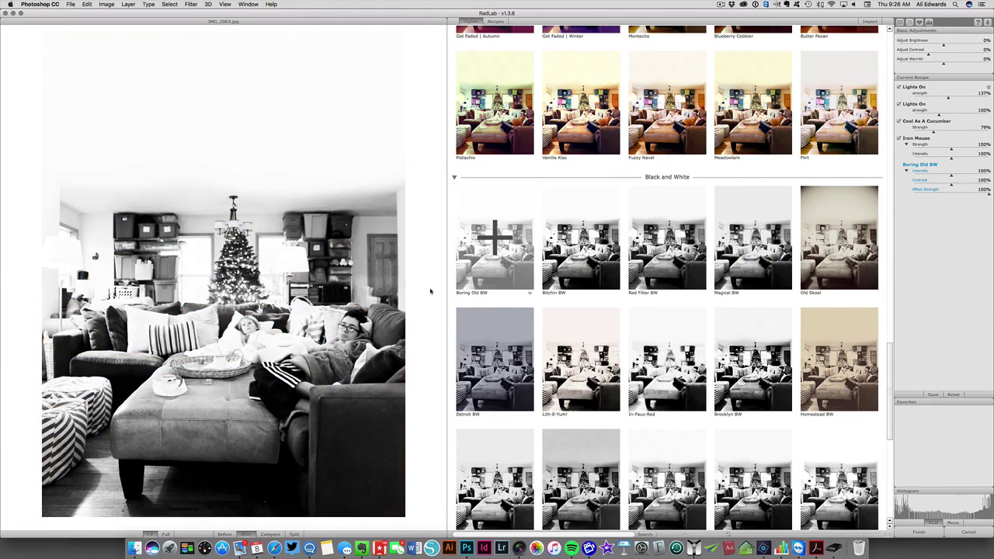
{"action": "key", "text": "super+z"}
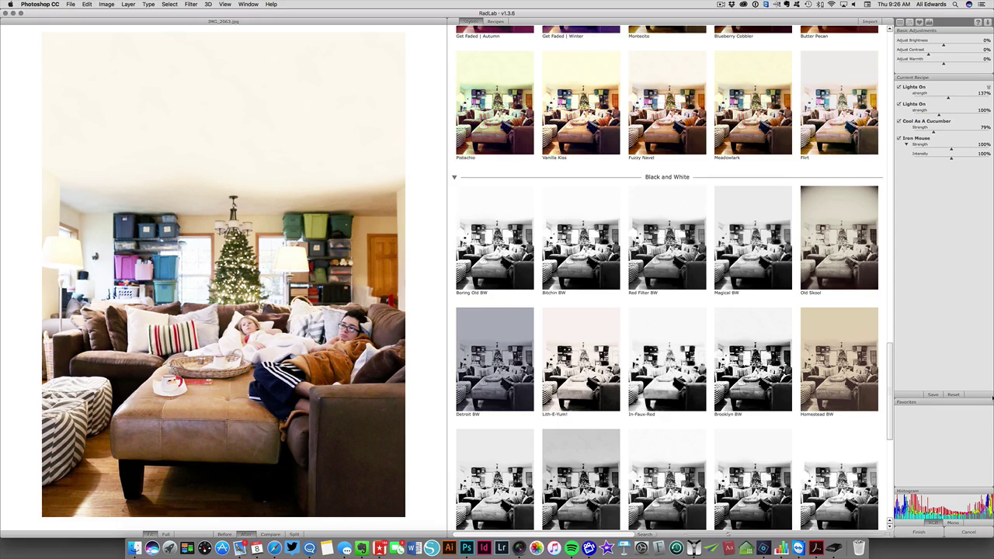
{"action": "left_click", "coordinate": [932, 535]}
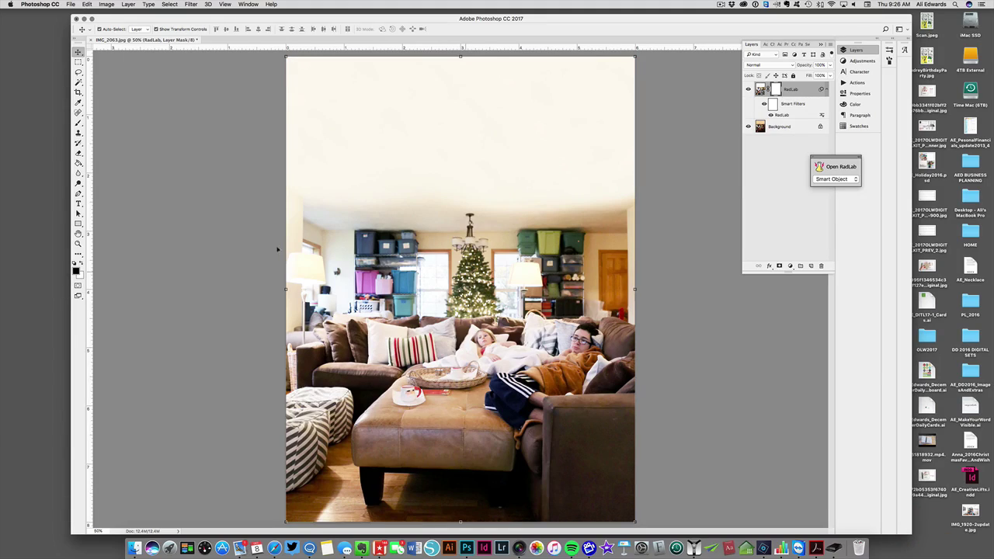
Step: Hide the RadLab layer to compare the whole photo with its version before the effects
{"action": "left_click", "coordinate": [78, 244]}
{"action": "left_click", "coordinate": [515, 260], "text": "alt"}
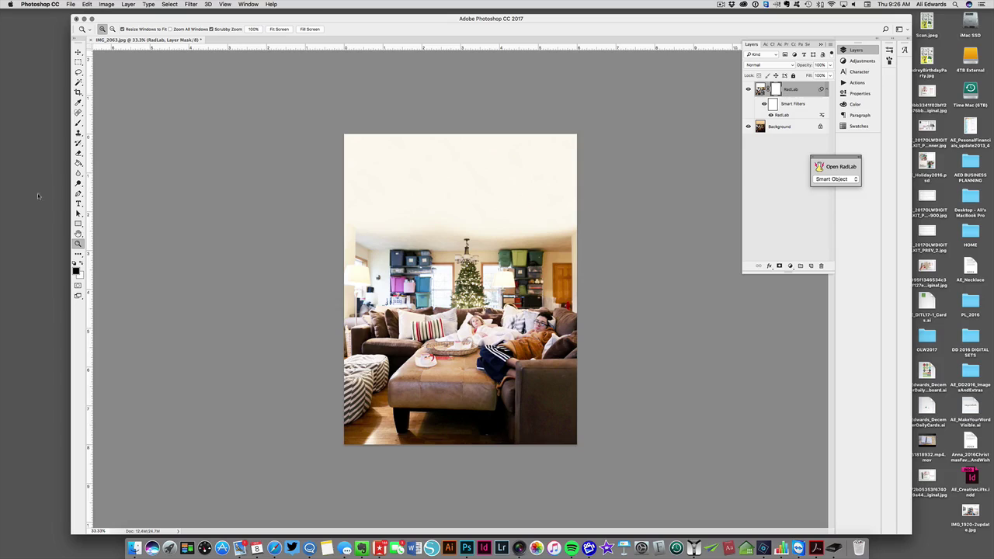
{"action": "left_click", "coordinate": [78, 183]}
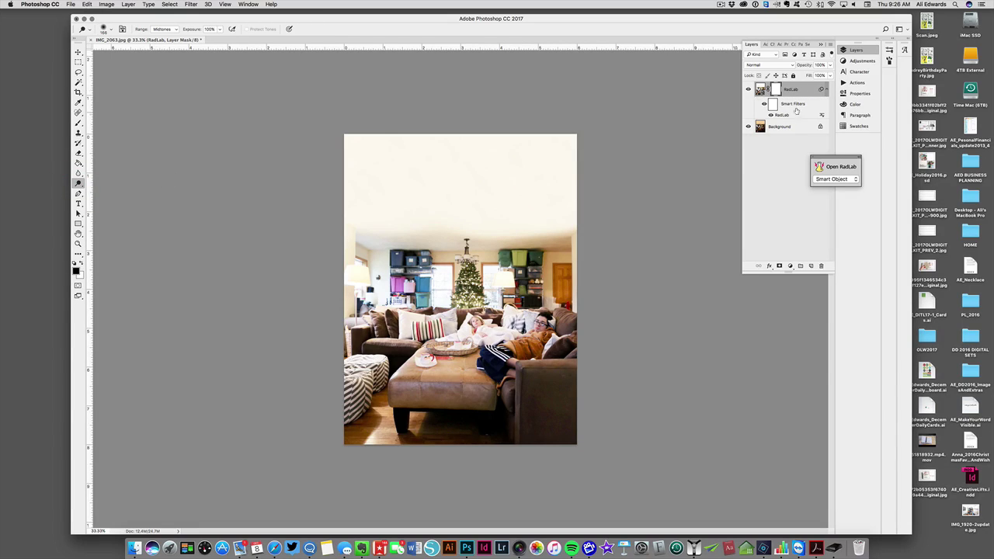
{"action": "left_click", "coordinate": [748, 89]}
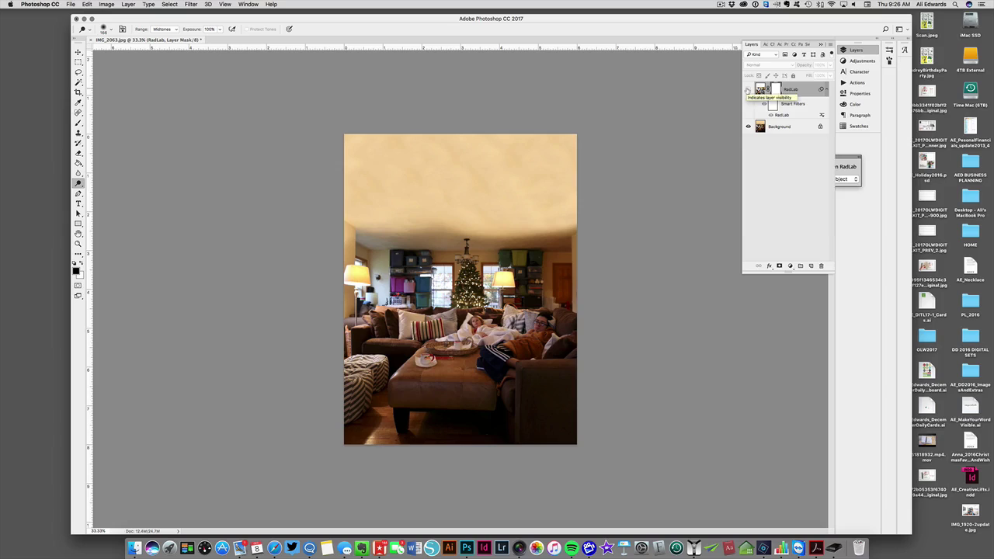
Step: Show the RadLab layer again and enlarge the Dodge tool's brush to 428 px
{"action": "left_click", "coordinate": [748, 90]}
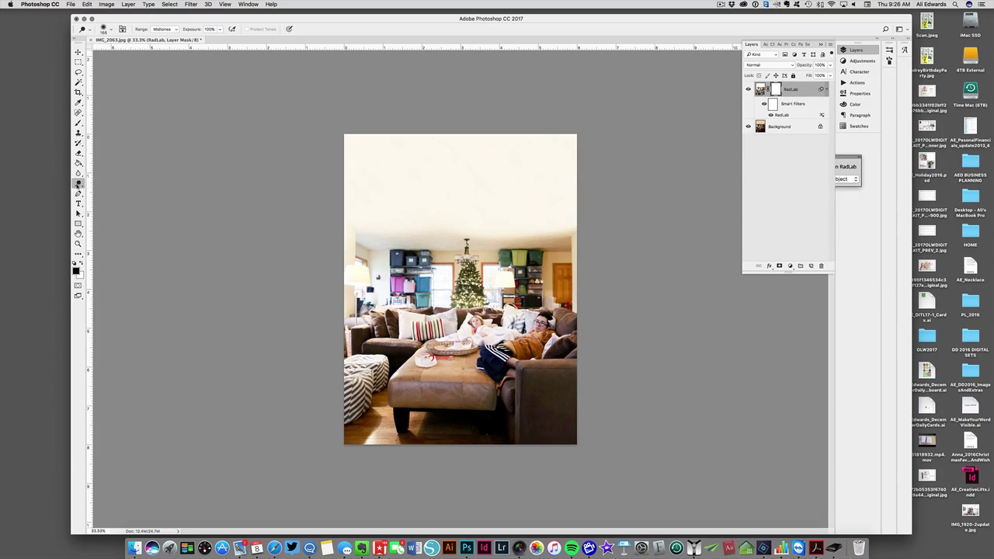
{"action": "left_click", "coordinate": [80, 185]}
{"action": "left_click", "coordinate": [112, 29]}
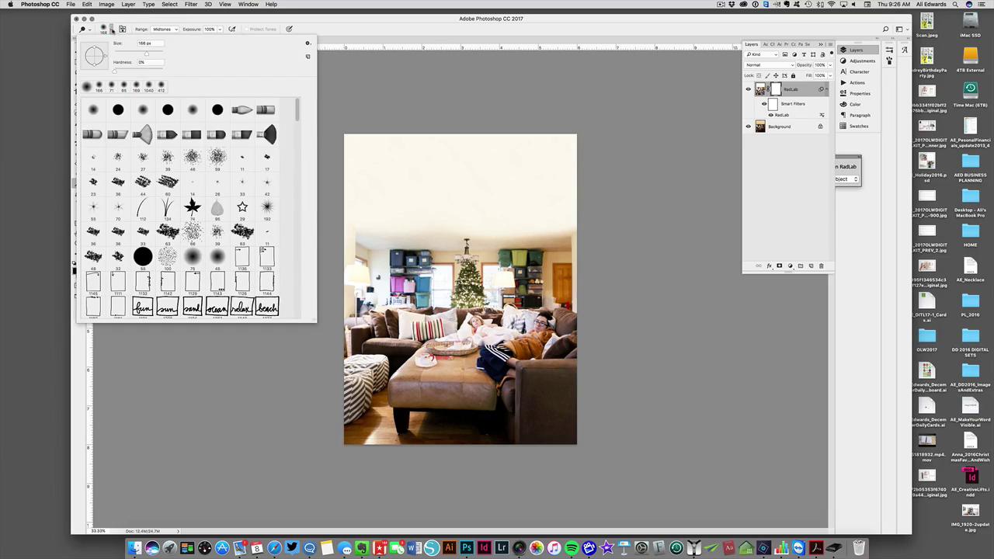
{"action": "left_click_drag", "start_coordinate": [151, 55], "coordinate": [158, 54]}
{"action": "left_click", "coordinate": [553, 254]}
{"action": "left_click", "coordinate": [579, 261]}
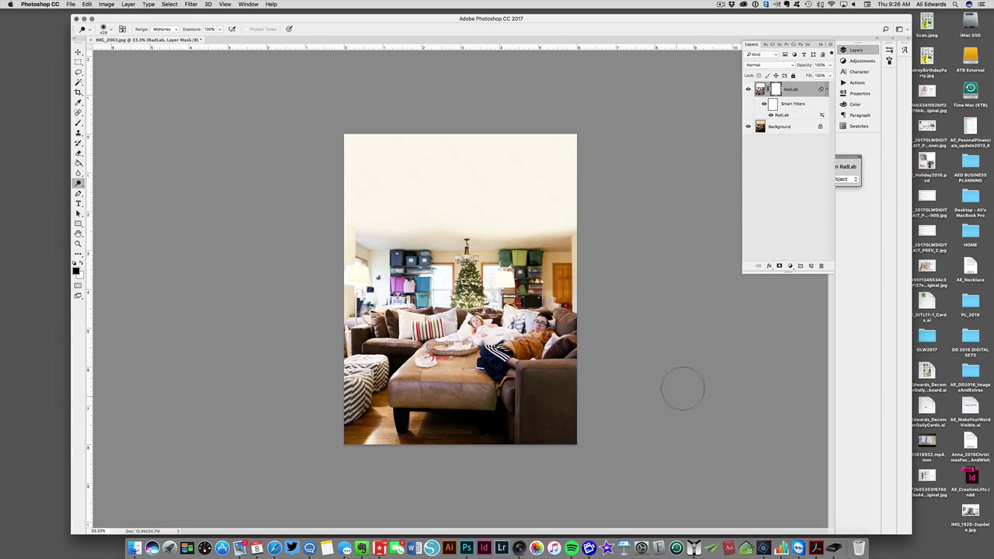
Step: Flatten the image and dodge the midtones at 100% exposure over the ceiling and along the photo's side edges
{"action": "left_click", "coordinate": [128, 5]}
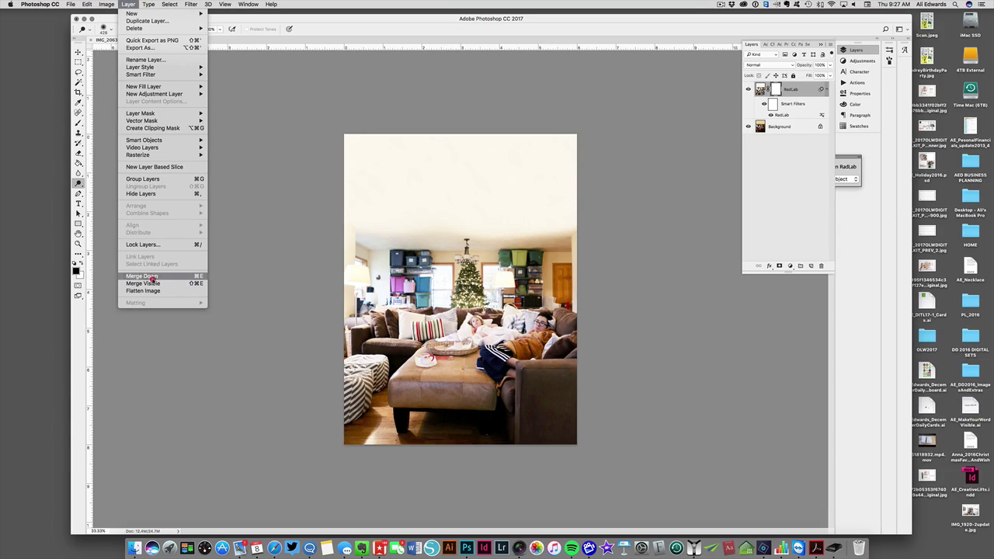
{"action": "left_click", "coordinate": [146, 289]}
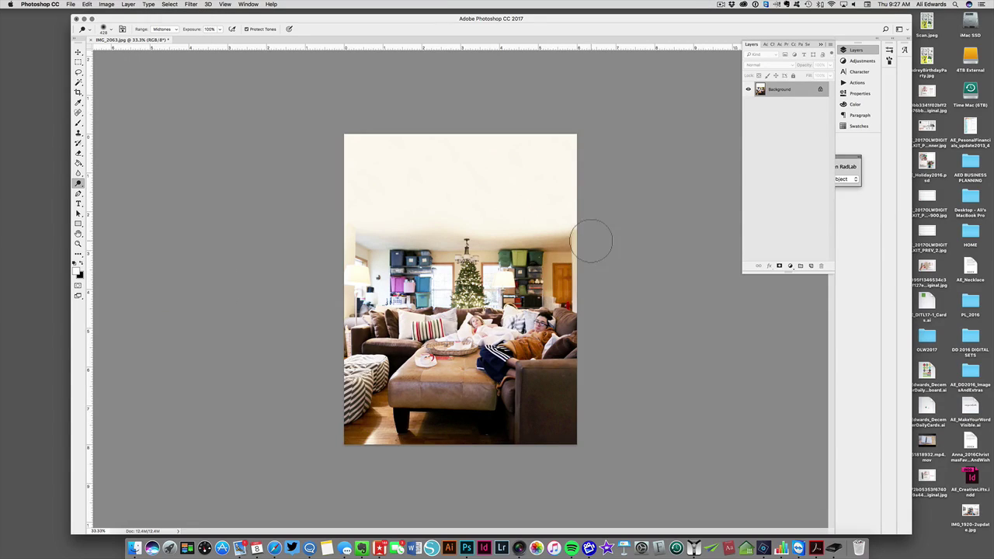
{"action": "mouse_move", "coordinate": [538, 250]}
{"action": "left_mouse_down"}
{"action": "mouse_move", "coordinate": [579, 249]}
{"action": "mouse_move", "coordinate": [566, 278]}
{"action": "mouse_move", "coordinate": [565, 324]}
{"action": "mouse_move", "coordinate": [538, 359]}
{"action": "mouse_move", "coordinate": [550, 392]}
{"action": "mouse_move", "coordinate": [595, 406]}
{"action": "mouse_move", "coordinate": [538, 466]}
{"action": "mouse_move", "coordinate": [572, 468]}
{"action": "left_mouse_up"}
{"action": "left_click", "coordinate": [517, 213]}
{"action": "mouse_move", "coordinate": [516, 213]}
{"action": "left_mouse_down"}
{"action": "mouse_move", "coordinate": [562, 159]}
{"action": "mouse_move", "coordinate": [313, 133]}
{"action": "mouse_move", "coordinate": [621, 107]}
{"action": "left_mouse_up"}
{"action": "left_click", "coordinate": [344, 339]}
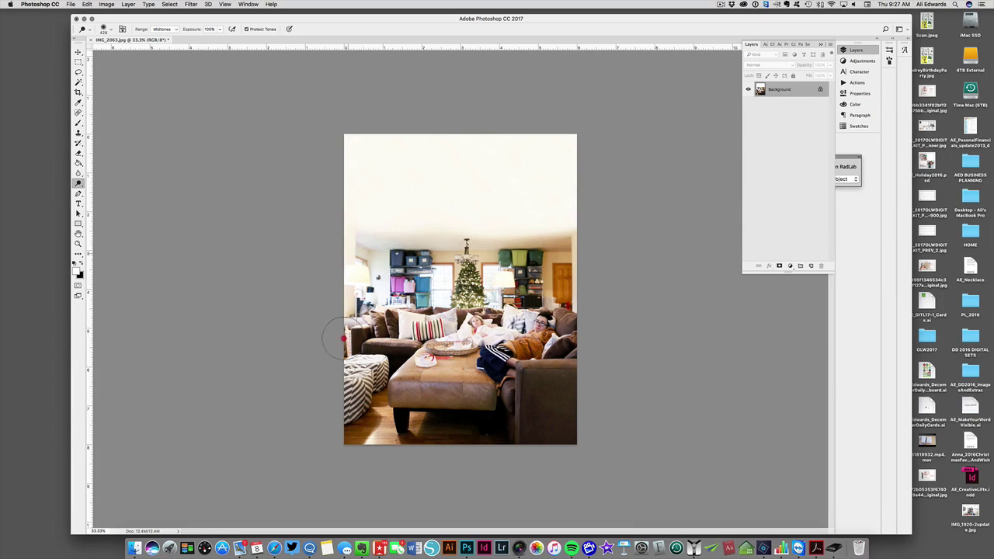
{"action": "mouse_move", "coordinate": [344, 339]}
{"action": "left_mouse_down"}
{"action": "mouse_move", "coordinate": [346, 279]}
{"action": "mouse_move", "coordinate": [350, 319]}
{"action": "left_mouse_up"}
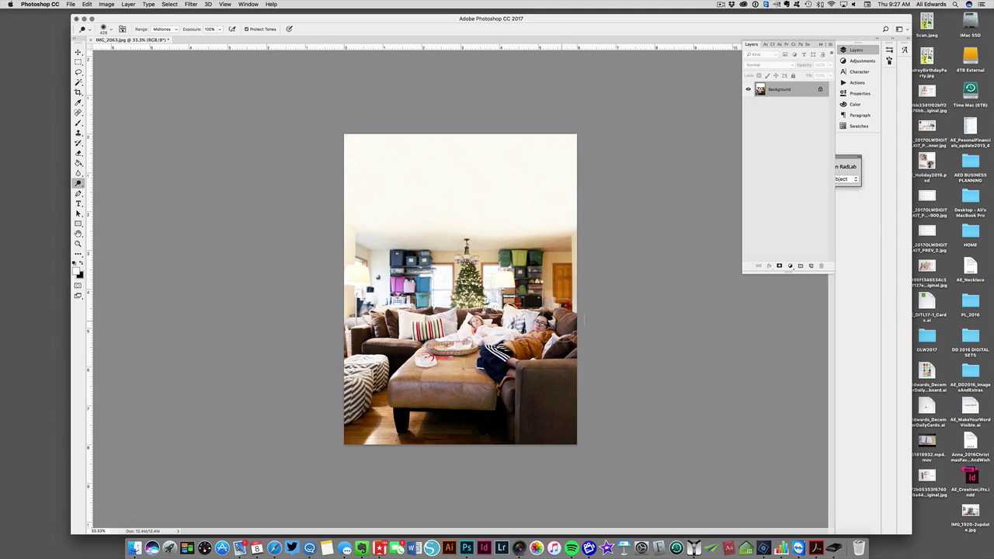
Step: Save the photo to the Desktop as AE_Day08.jpg with Maximum JPEG quality
{"action": "key", "text": "super+shift+s"}
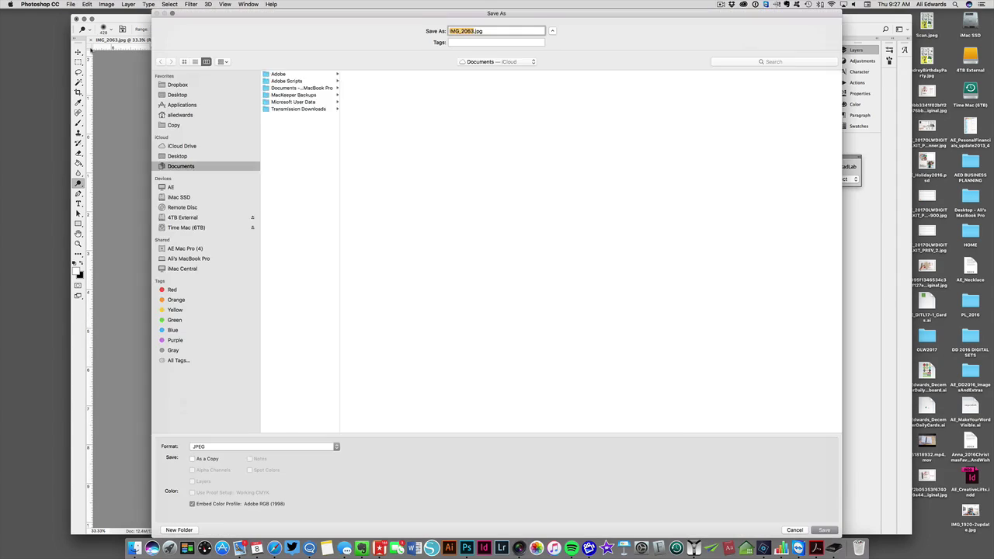
{"action": "left_click", "coordinate": [177, 95]}
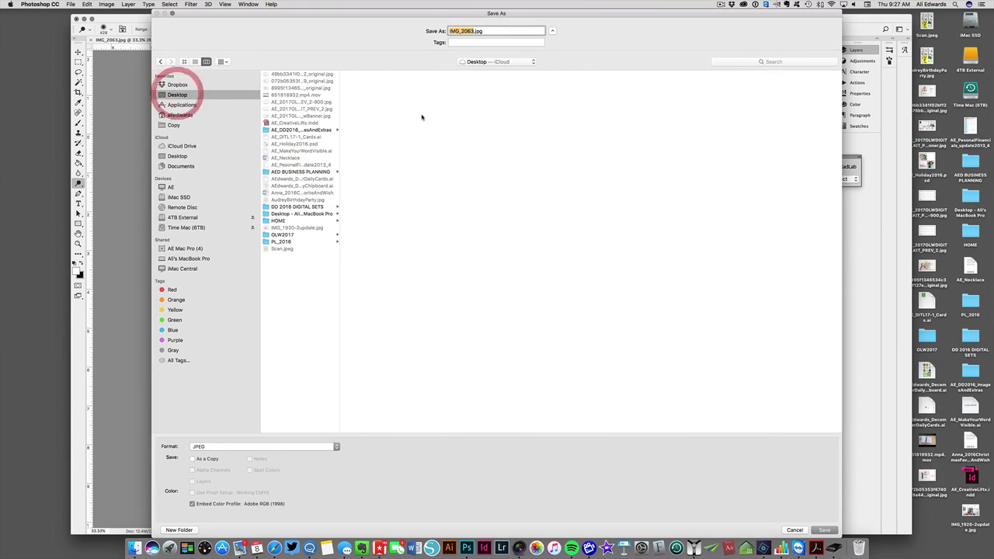
{"action": "type", "text": "AE_D"}
{"action": "type", "text": "ay"}
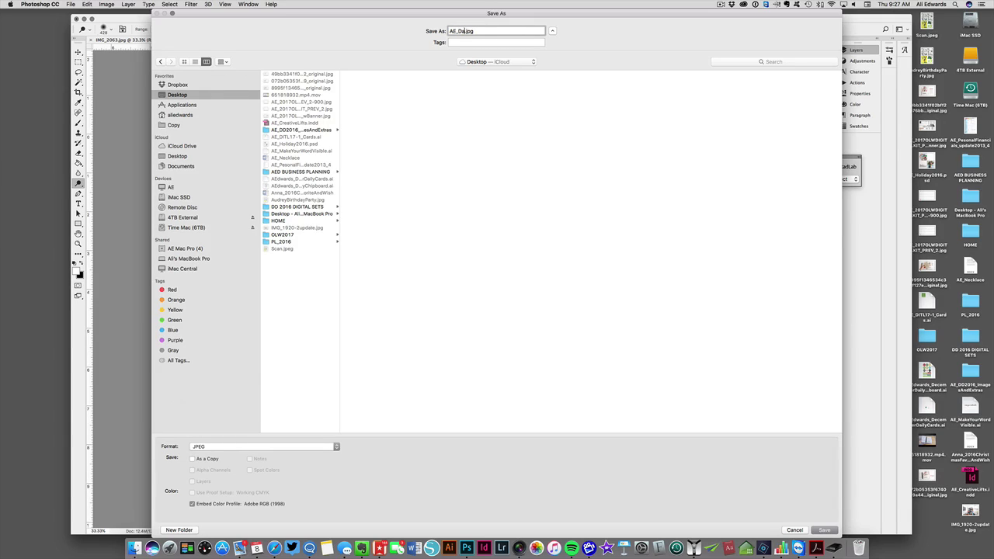
{"action": "type", "text": "08"}
{"action": "key", "text": "Return"}
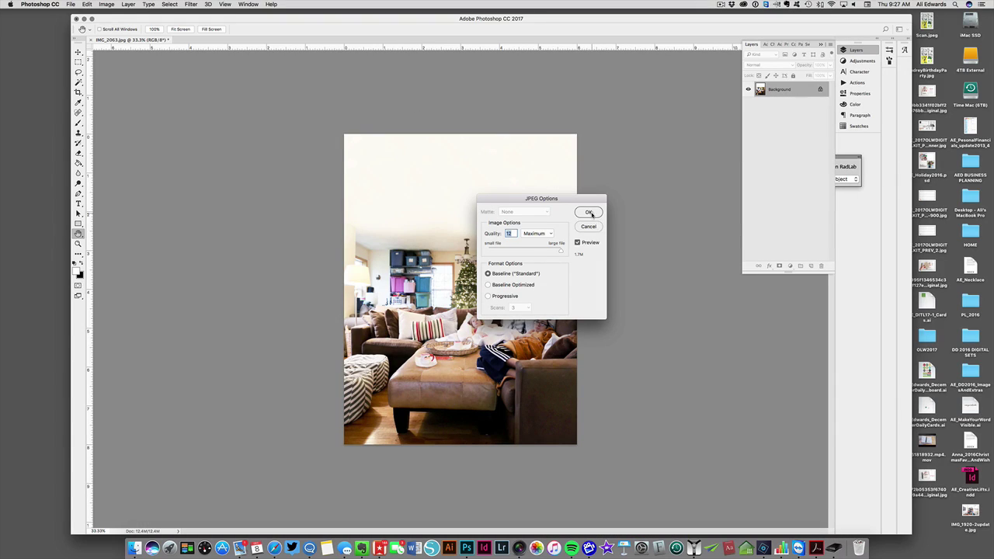
{"action": "left_click", "coordinate": [590, 213]}
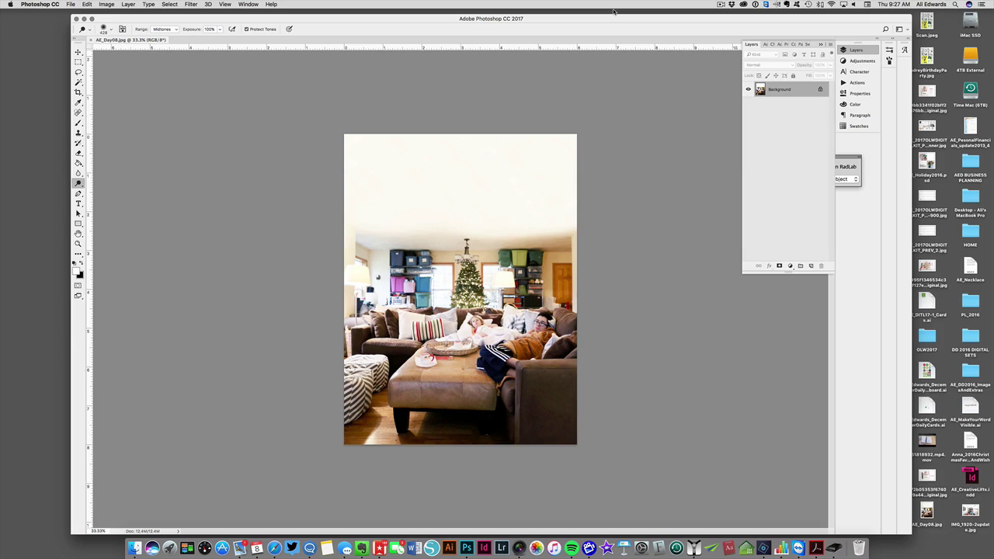
Step: Preview the December Stories 6x8 layered templates in the DD 2016 DIGITAL SETS folder and open the GoodCheer PSD template
{"action": "key", "text": "super+o"}
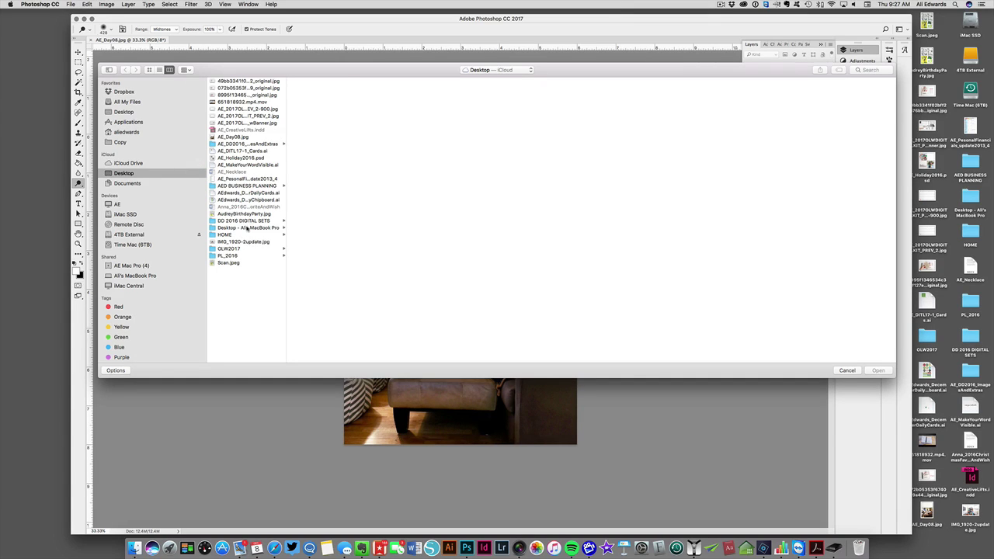
{"action": "left_click", "coordinate": [247, 227]}
{"action": "left_click", "coordinate": [245, 221]}
{"action": "left_click_drag", "start_coordinate": [363, 117], "coordinate": [430, 135]}
{"action": "left_click", "coordinate": [362, 109]}
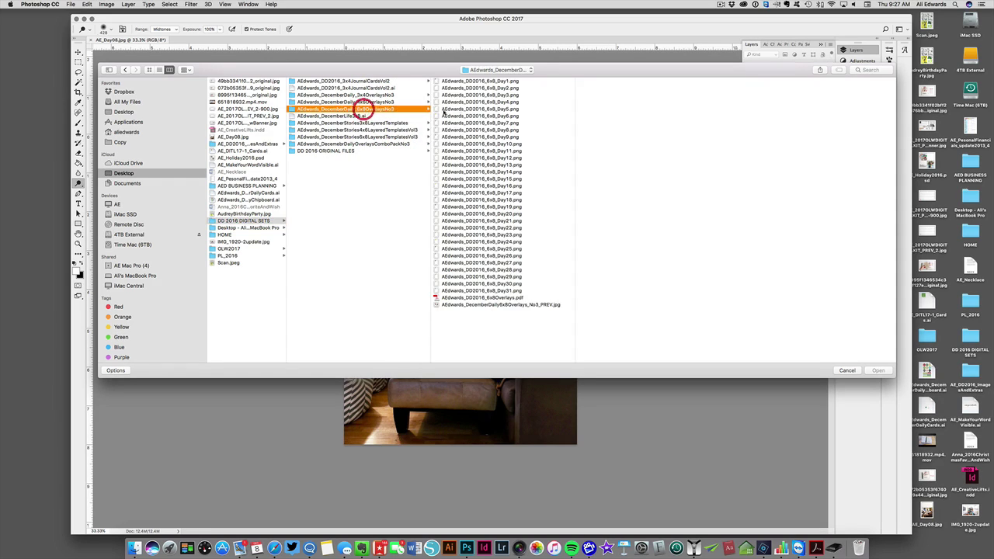
{"action": "left_click", "coordinate": [382, 136]}
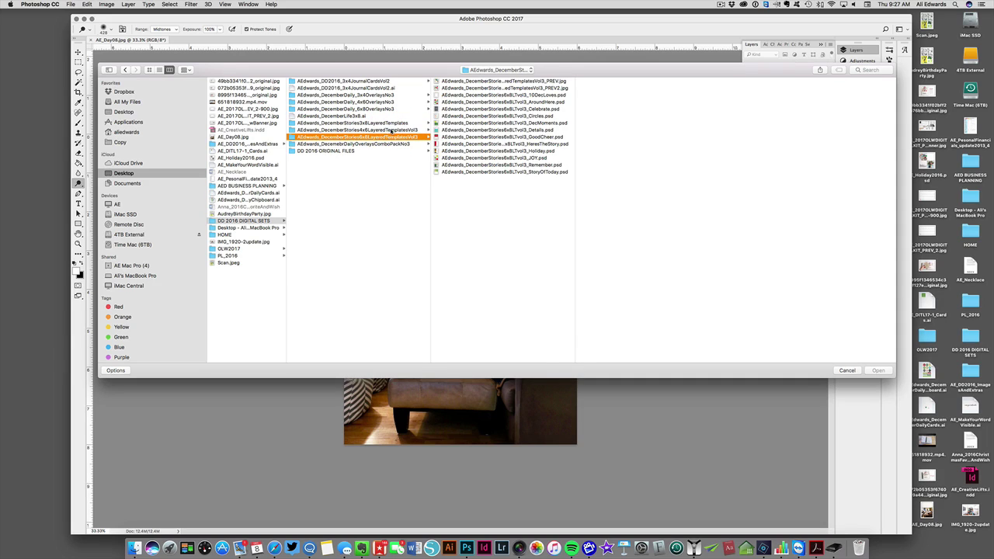
{"action": "left_click", "coordinate": [490, 81]}
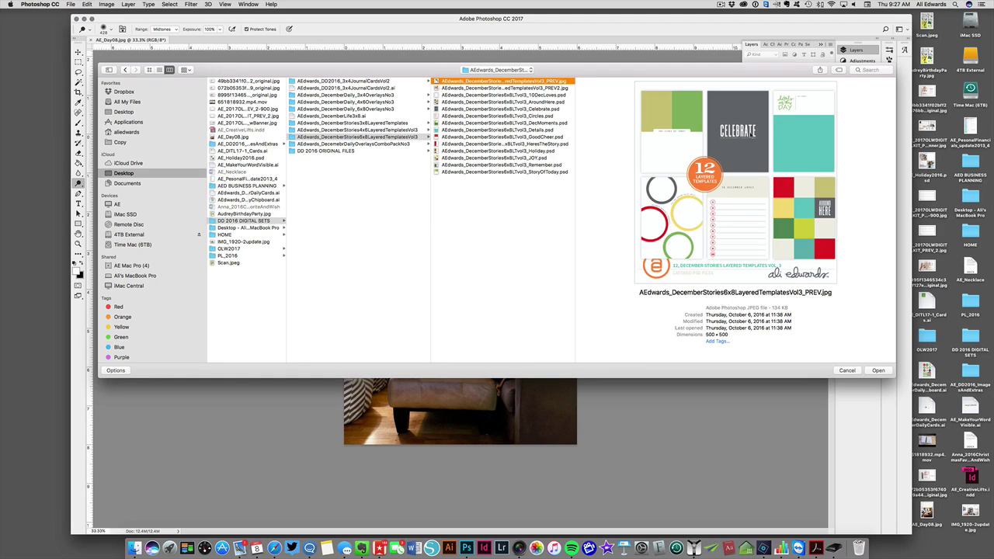
{"action": "left_click", "coordinate": [532, 89]}
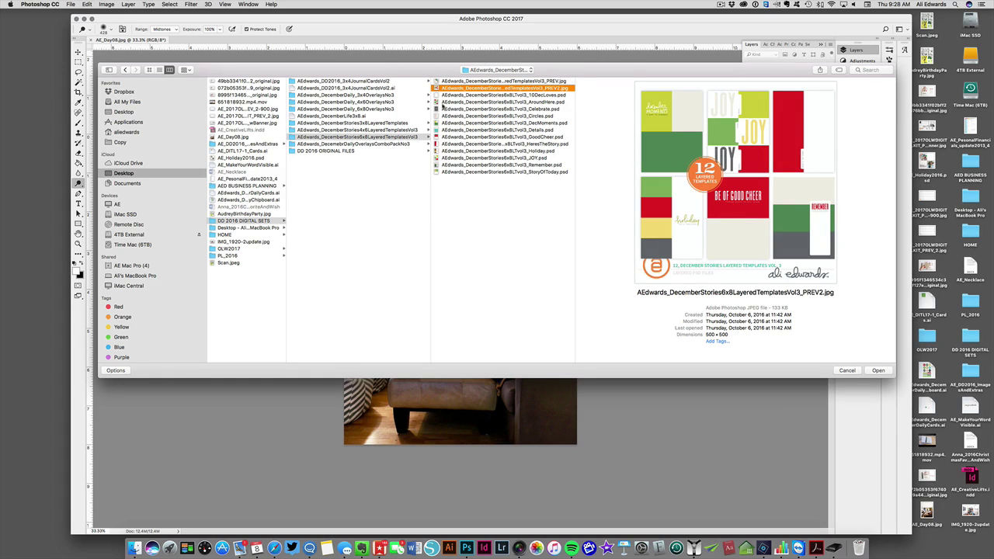
{"action": "left_click", "coordinate": [459, 137]}
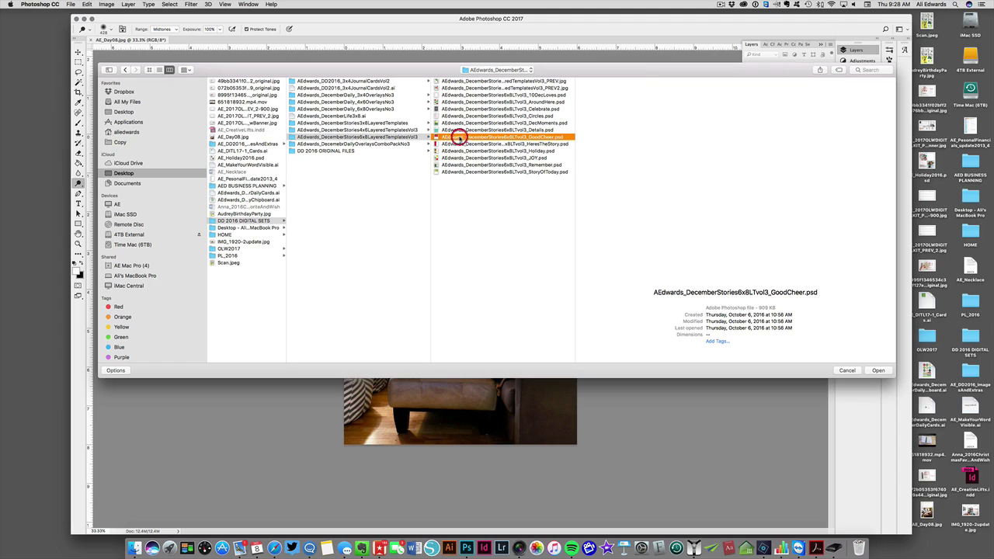
{"action": "left_click", "coordinate": [878, 370]}
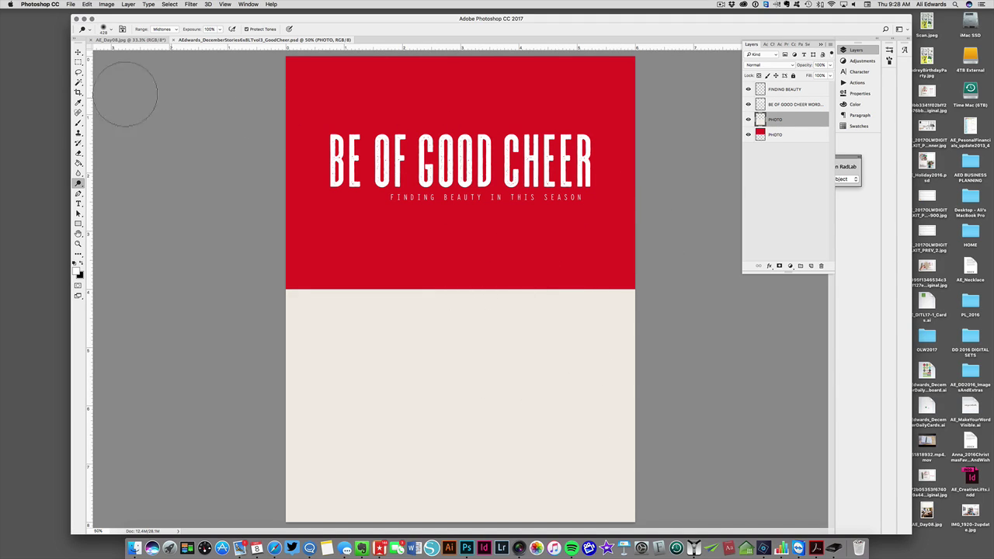
Step: Float the template in its own window and copy its BE OF GOOD CHEER word art layer onto the photo, accepting the colour conversion
{"action": "left_click", "coordinate": [78, 52]}
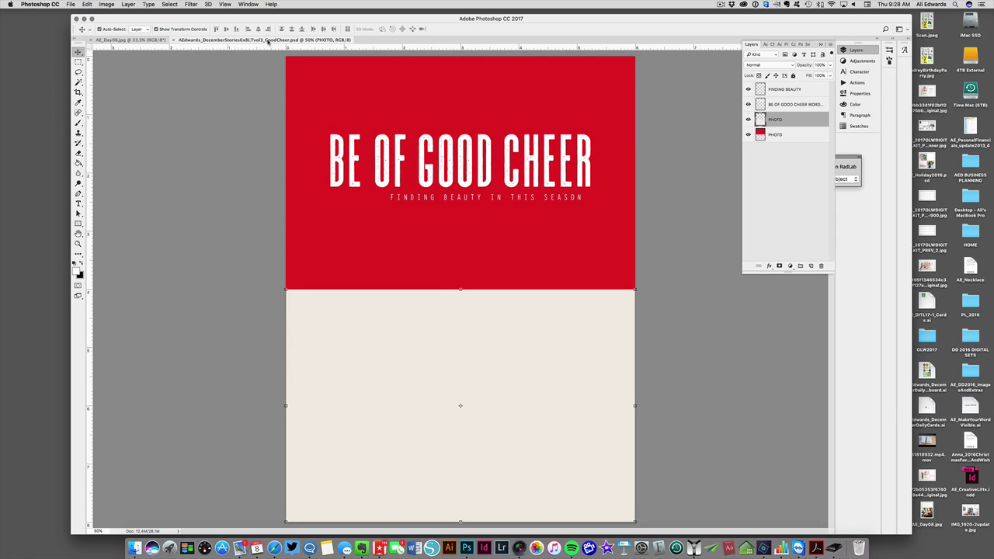
{"action": "left_click_drag", "start_coordinate": [268, 40], "coordinate": [655, 96]}
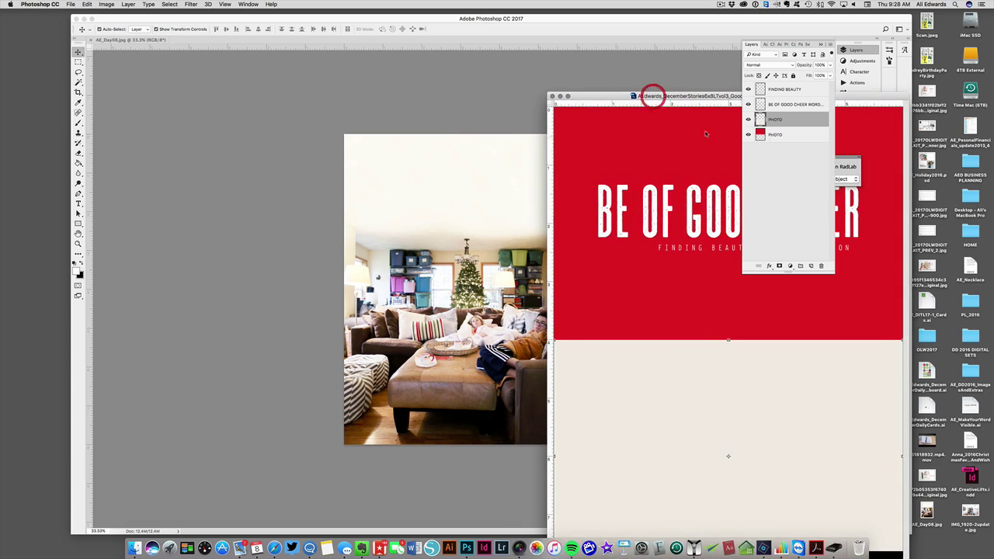
{"action": "left_click", "coordinate": [784, 104]}
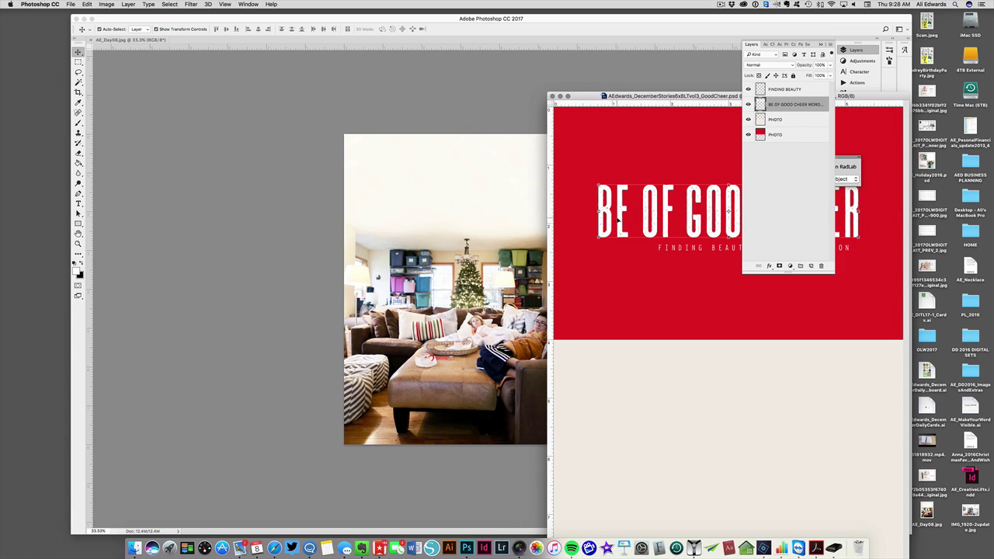
{"action": "left_click_drag", "start_coordinate": [576, 219], "coordinate": [433, 208]}
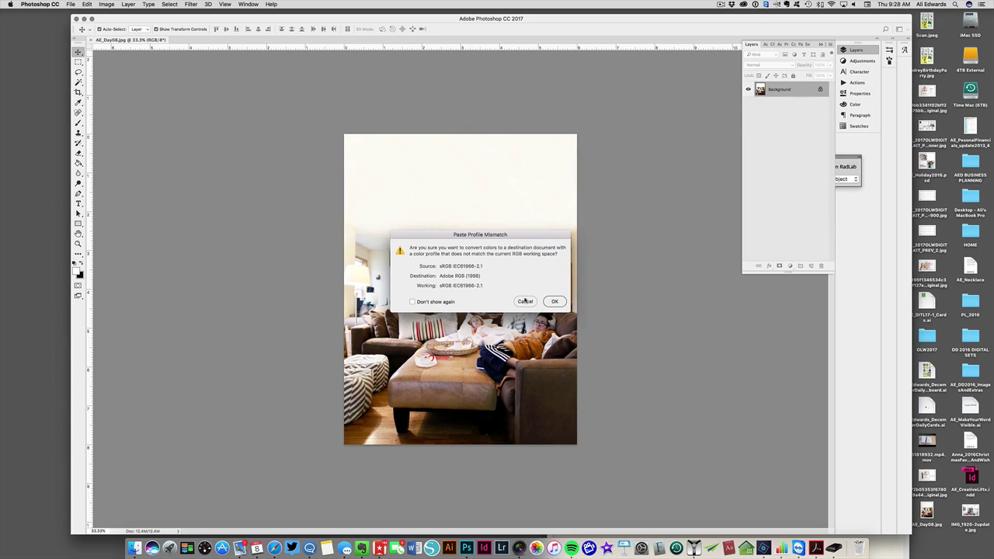
{"action": "left_click", "coordinate": [554, 300]}
Step: Select the BE OF GOOD CHEER word art layer and move it to the centre of the blank ceiling near the photo's top edge
{"action": "left_click", "coordinate": [515, 216]}
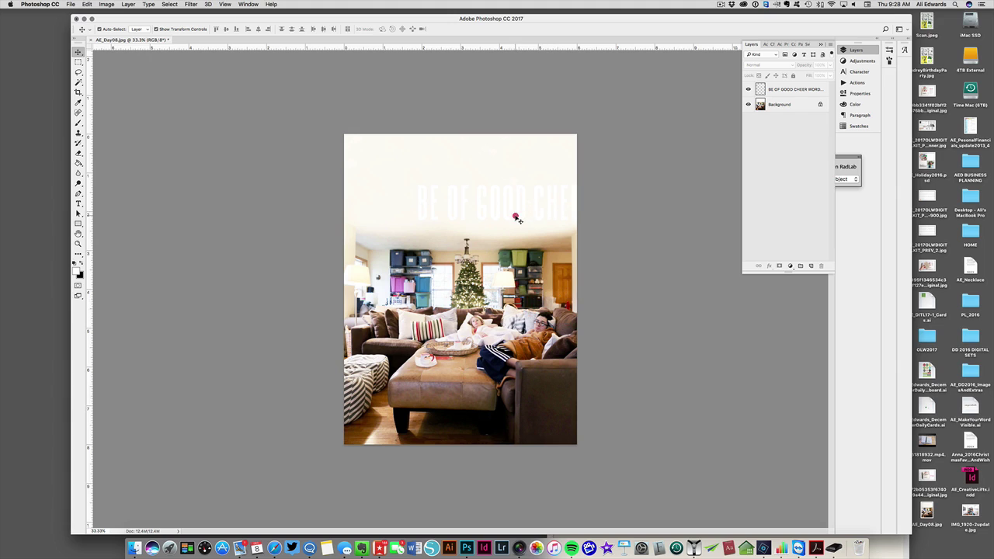
{"action": "left_click", "coordinate": [558, 172]}
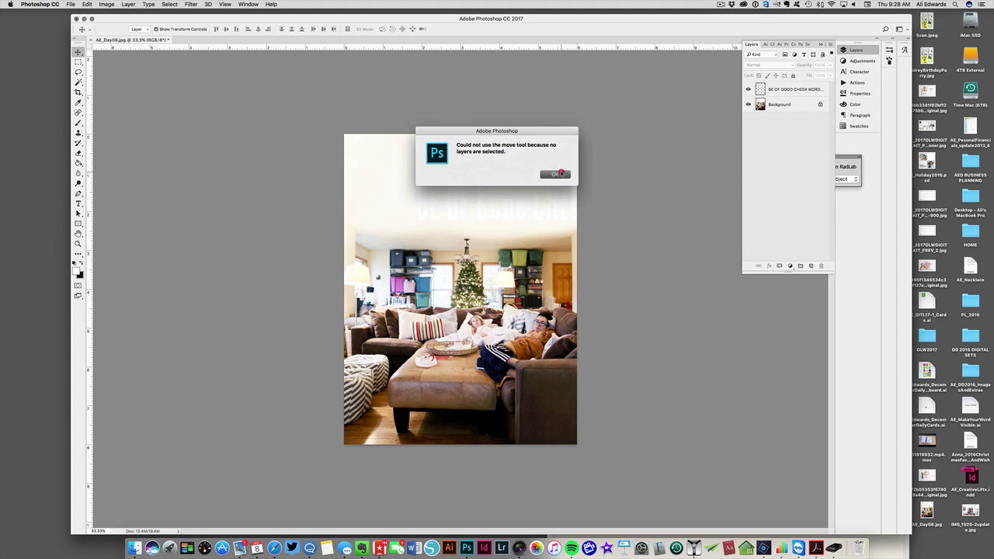
{"action": "left_click", "coordinate": [814, 93]}
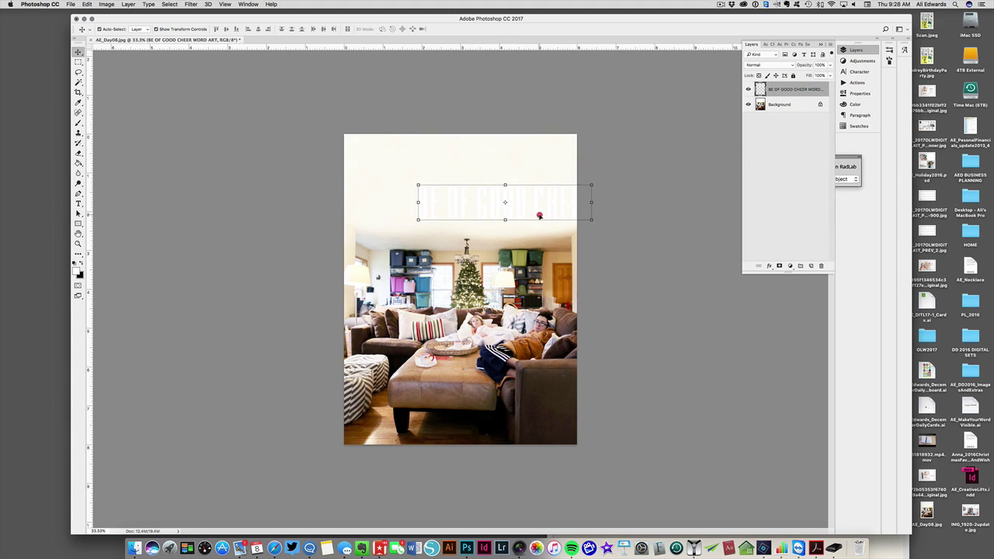
{"action": "left_click_drag", "start_coordinate": [539, 216], "coordinate": [493, 167]}
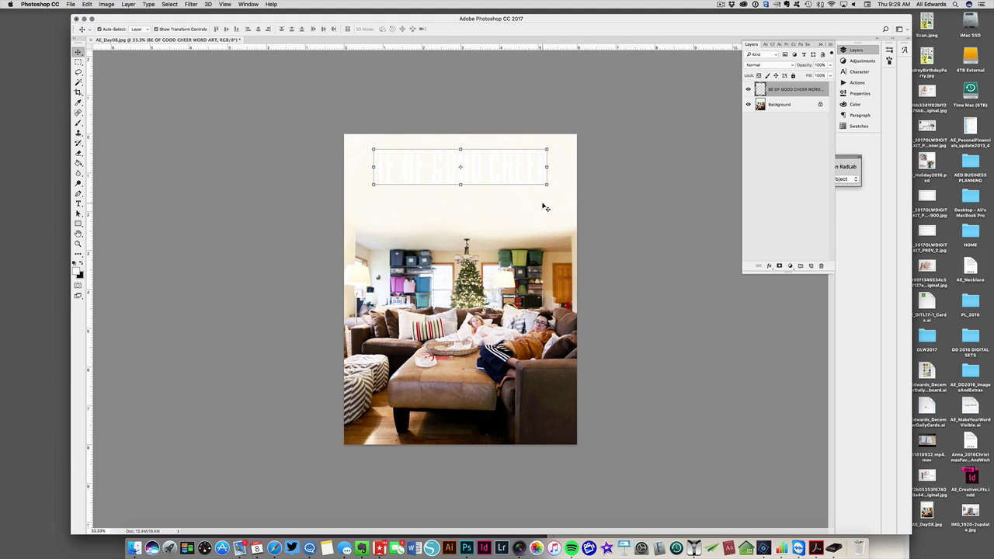
Step: Sample a dark green from the Christmas tree as the foreground colour, keeping the word art layer selected
{"action": "left_click", "coordinate": [77, 101]}
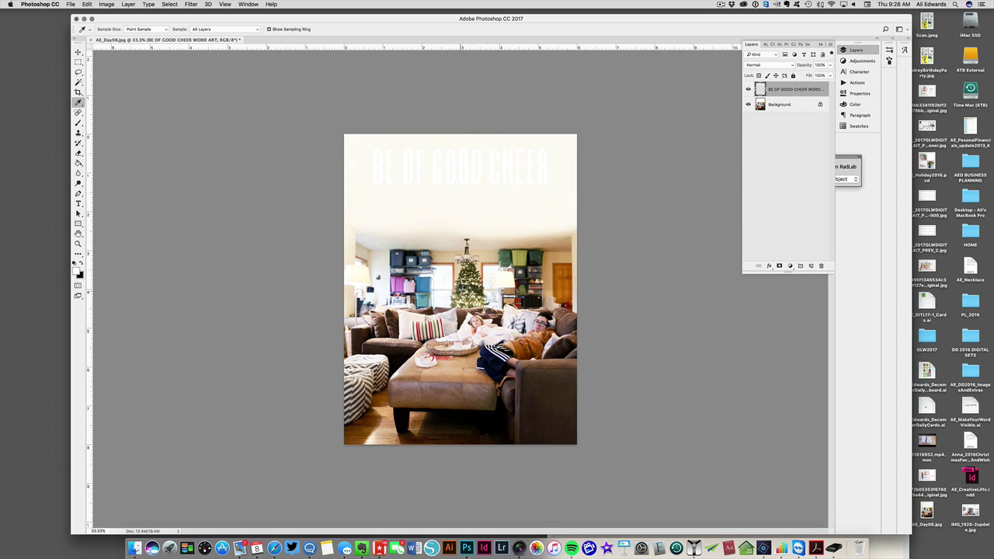
{"action": "left_click", "coordinate": [458, 292]}
{"action": "left_click", "coordinate": [81, 264]}
{"action": "left_click", "coordinate": [791, 88]}
{"action": "left_click", "coordinate": [79, 52]}
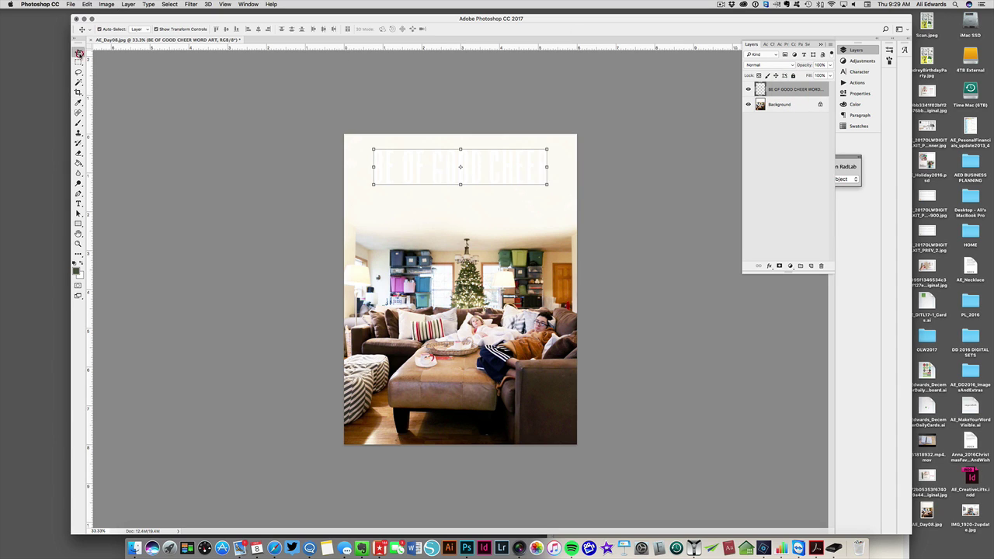
Step: Fill the BE OF GOOD CHEER word art with the foreground colour at 100% opacity, preserving transparency
{"action": "left_click", "coordinate": [106, 4]}
{"action": "mouse_move", "coordinate": [87, 4]}
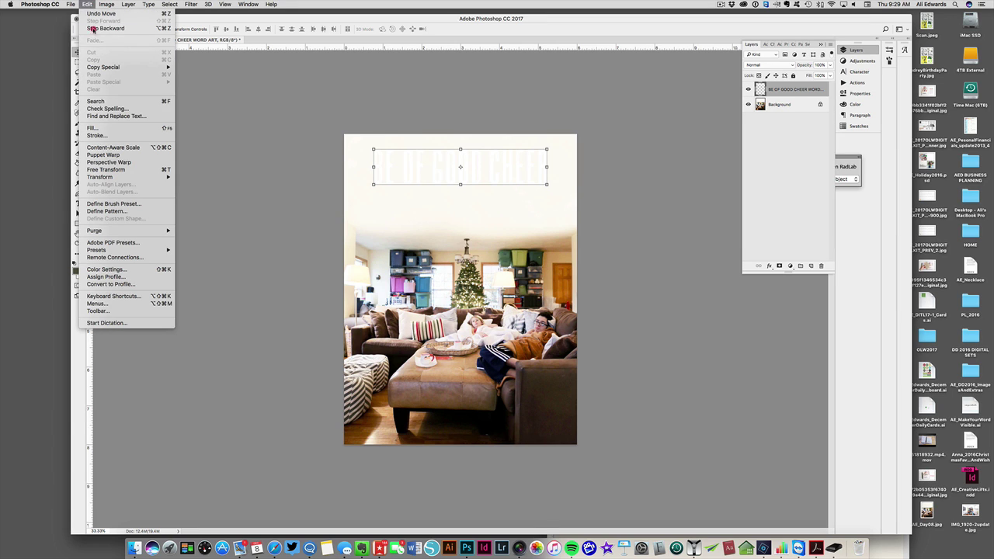
{"action": "left_click", "coordinate": [93, 127]}
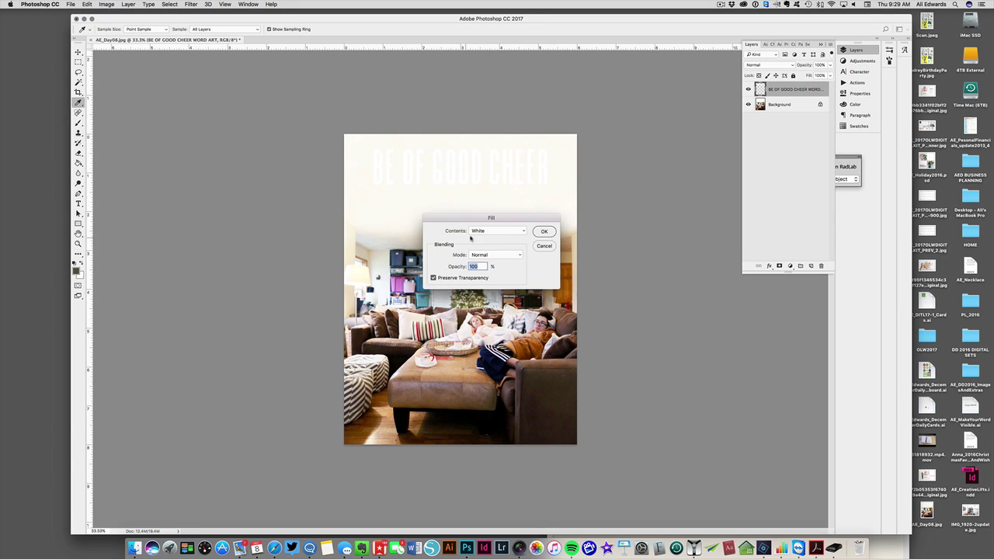
{"action": "left_click", "coordinate": [496, 231]}
{"action": "left_click", "coordinate": [491, 168]}
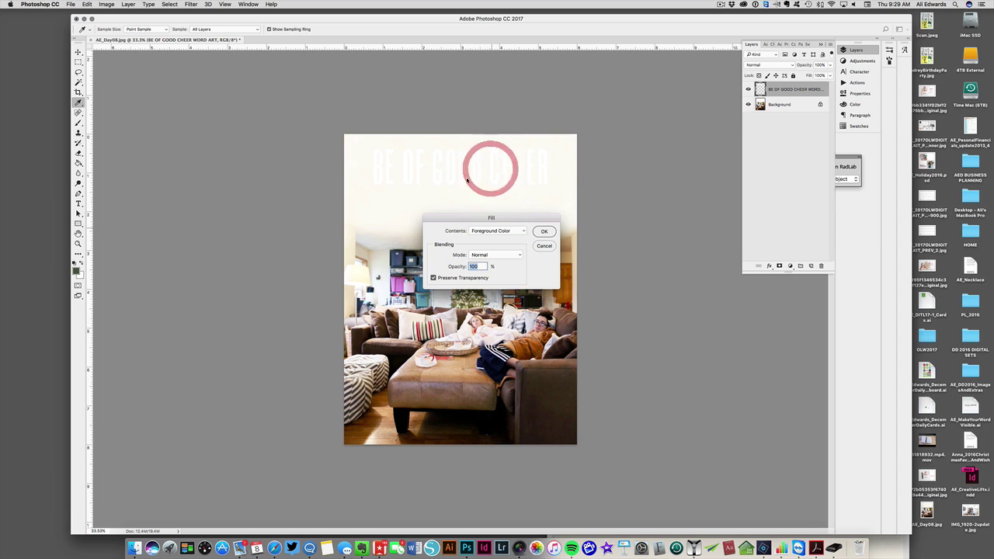
{"action": "left_click", "coordinate": [543, 231]}
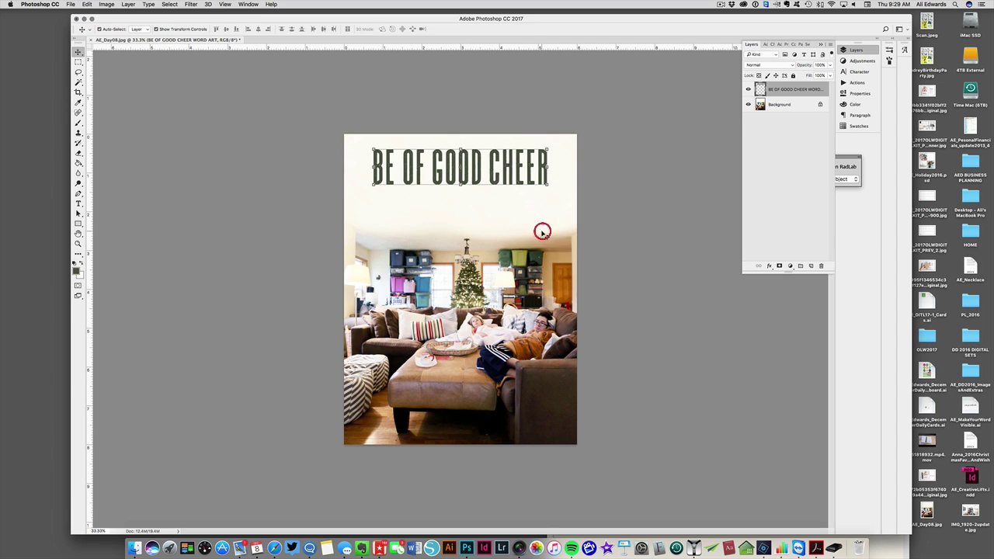
{"action": "key", "text": "v"}
Step: Draw a paragraph text box on the blank ceiling just below BE OF GOOD CHEER, matching the word art's width
{"action": "left_click", "coordinate": [78, 203]}
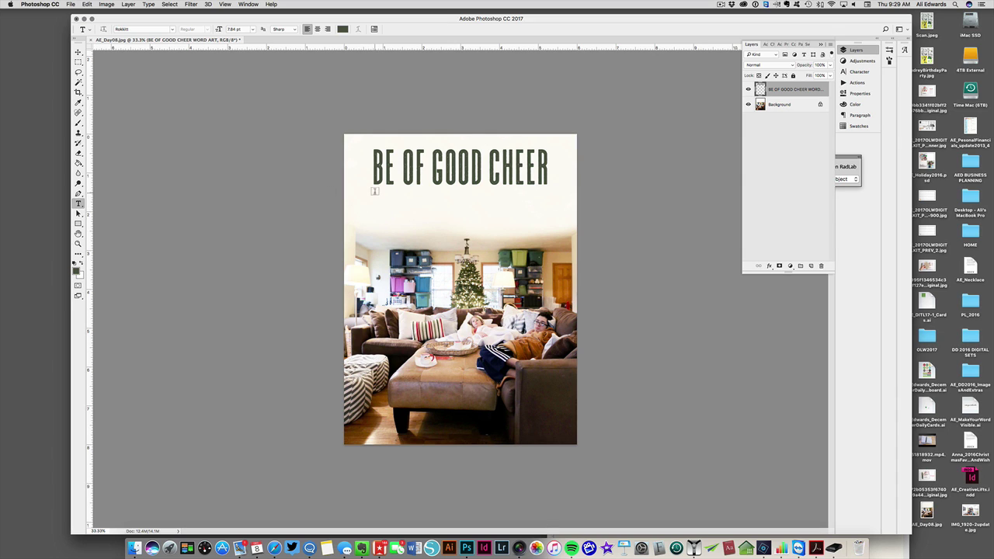
{"action": "left_click_drag", "start_coordinate": [375, 191], "coordinate": [547, 233]}
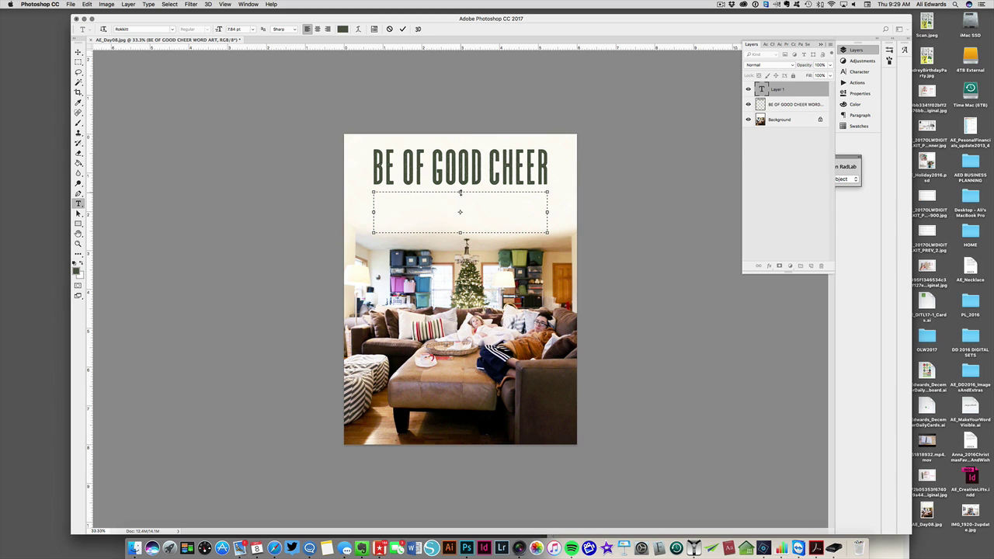
{"action": "left_click_drag", "start_coordinate": [461, 192], "coordinate": [460, 190]}
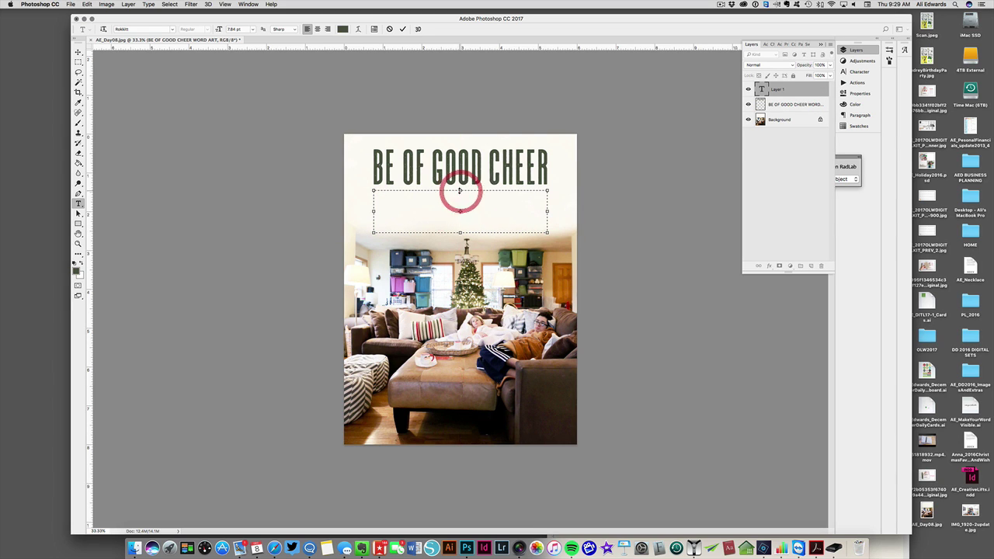
Step: Start the paragraph with "Today" at 9 pt and reset the text colour to the default black
{"action": "left_click", "coordinate": [252, 29]}
{"action": "left_click", "coordinate": [239, 59]}
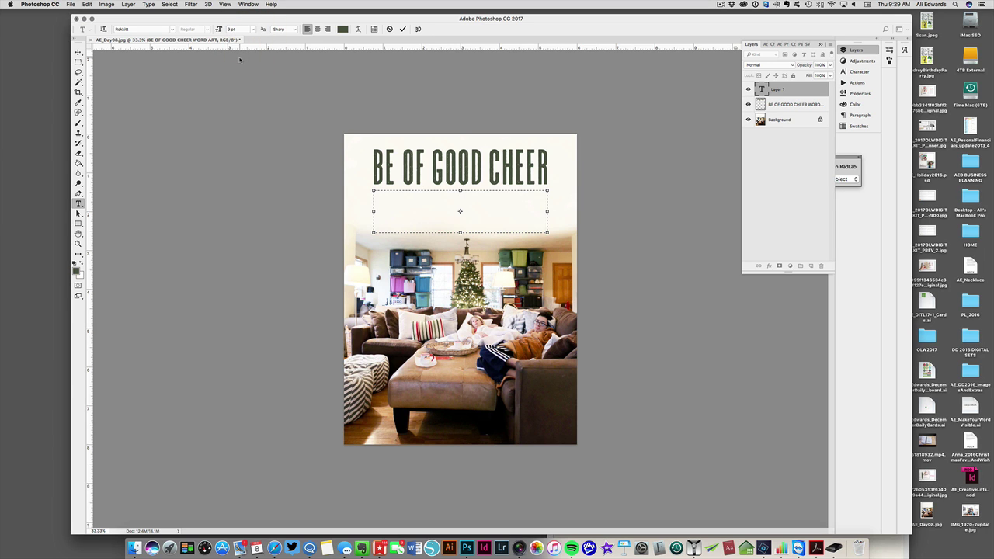
{"action": "key", "text": "super+equal"}
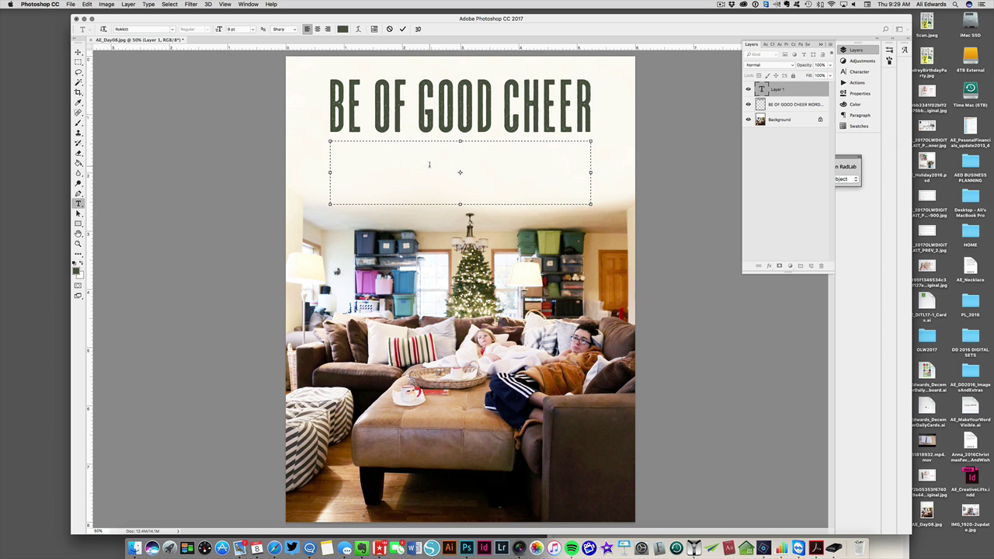
{"action": "type", "text": "Today"}
{"action": "left_click_drag", "start_coordinate": [351, 143], "coordinate": [313, 141]}
{"action": "left_click", "coordinate": [75, 264]}
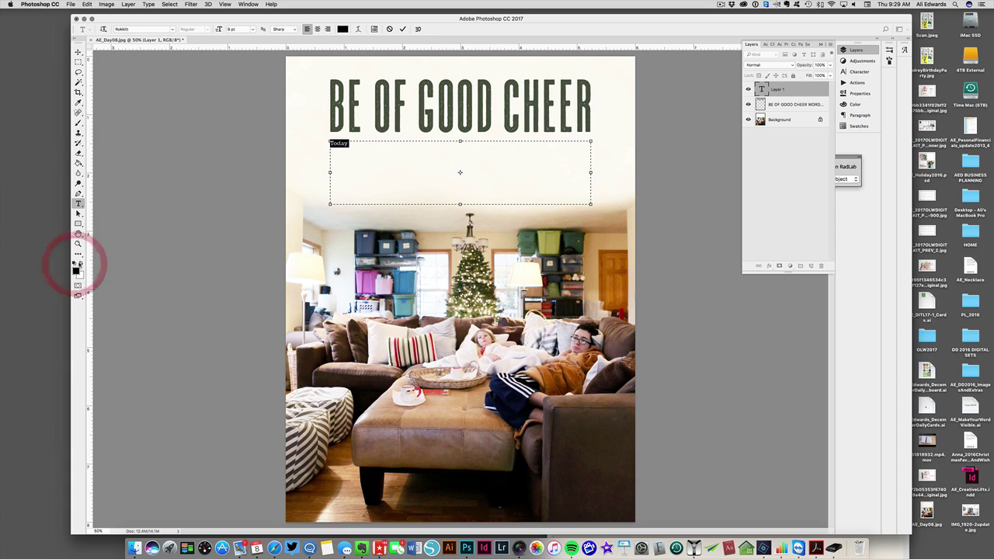
Step: Continue the paragraph so it reads "Today the kids got to sleep in"
{"action": "left_click", "coordinate": [348, 145]}
{"action": "type", "text": "the"}
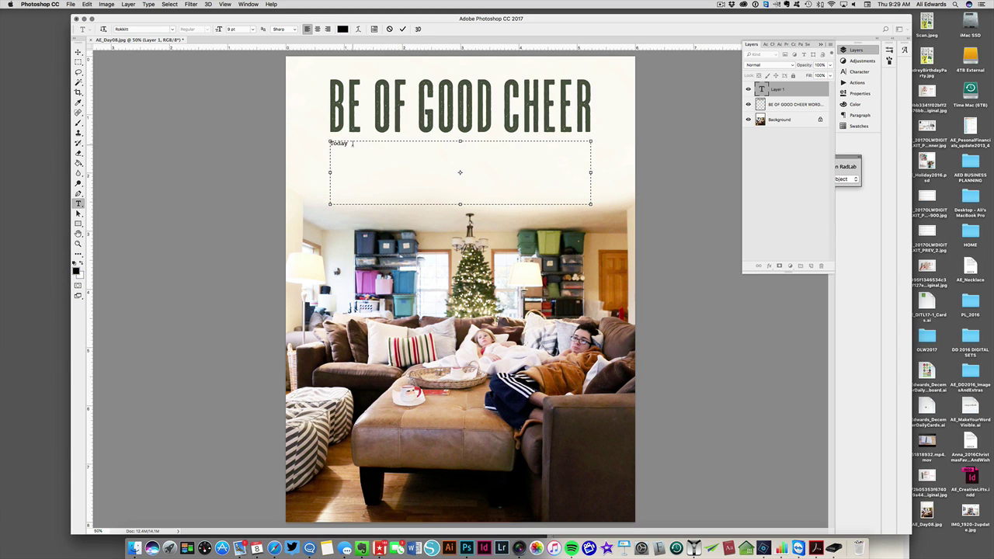
{"action": "type", "text": " kids"}
{"action": "key", "text": "BackSpace"}
{"action": "type", "text": "w"}
{"action": "key", "text": "BackSpace"}
{"action": "type", "text": "w"}
{"action": "key", "text": "BackSpace"}
{"action": "type", "text": "got t"}
{"action": "key", "text": "BackSpace"}
{"action": "type", "text": "to sleep in"}
Step: Try the Remington Noiseless Regular font on the whole sentence
{"action": "left_click_drag", "start_coordinate": [414, 145], "coordinate": [322, 144]}
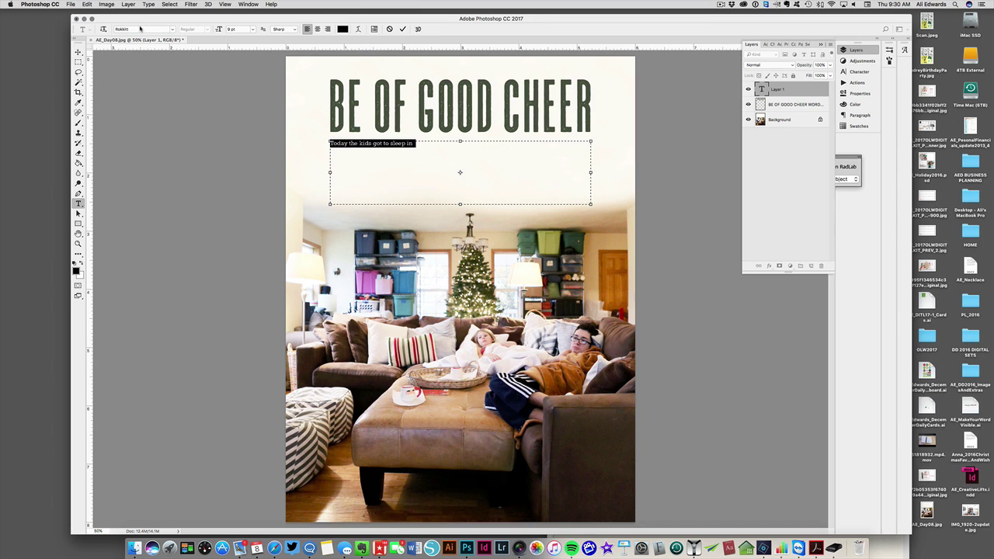
{"action": "left_click", "coordinate": [114, 30]}
{"action": "type", "text": "ra"}
{"action": "type", "text": "min"}
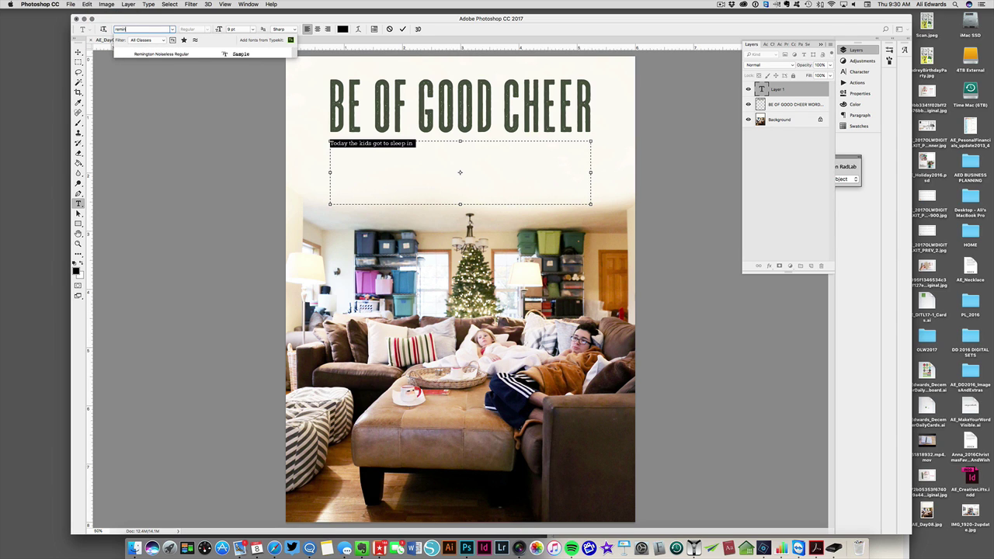
{"action": "left_click", "coordinate": [147, 54]}
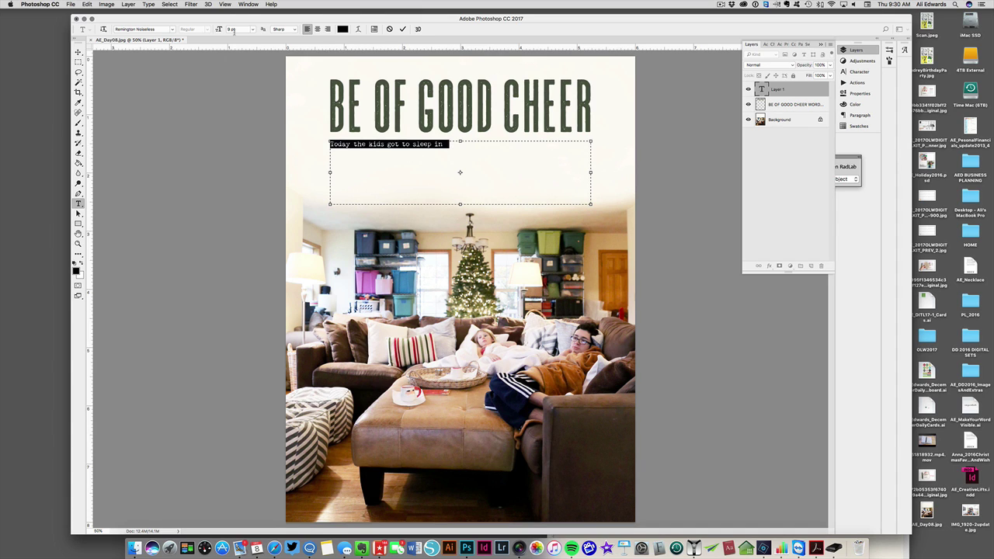
Step: Set the selected sentence's font back to Rokkitt Regular
{"action": "left_click", "coordinate": [158, 29]}
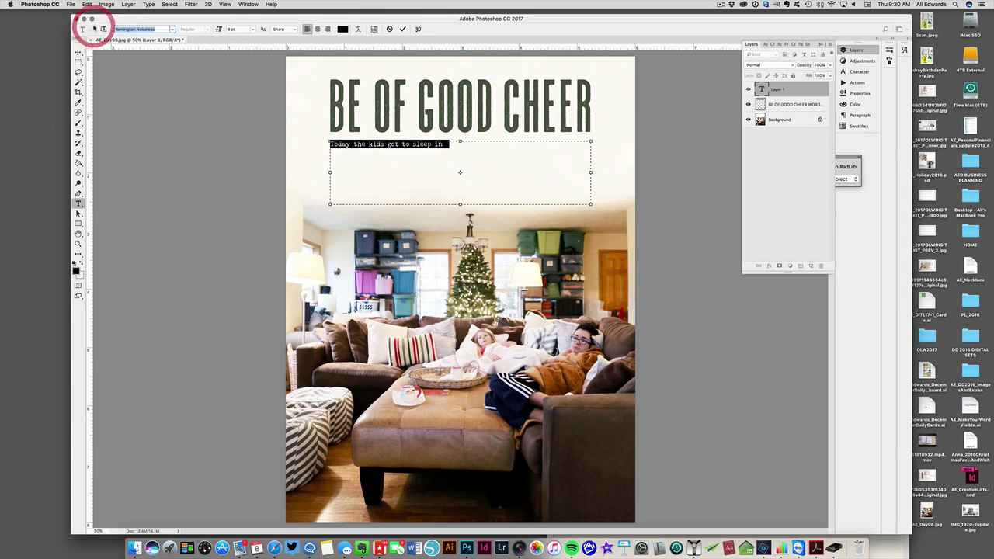
{"action": "key", "text": "BackSpace"}
{"action": "type", "text": "rokki"}
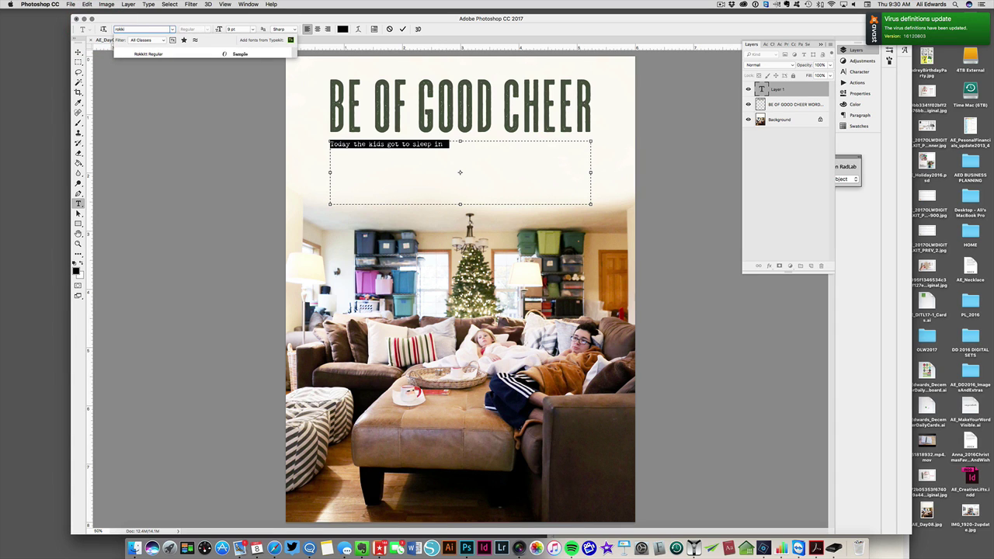
{"action": "left_click", "coordinate": [161, 52]}
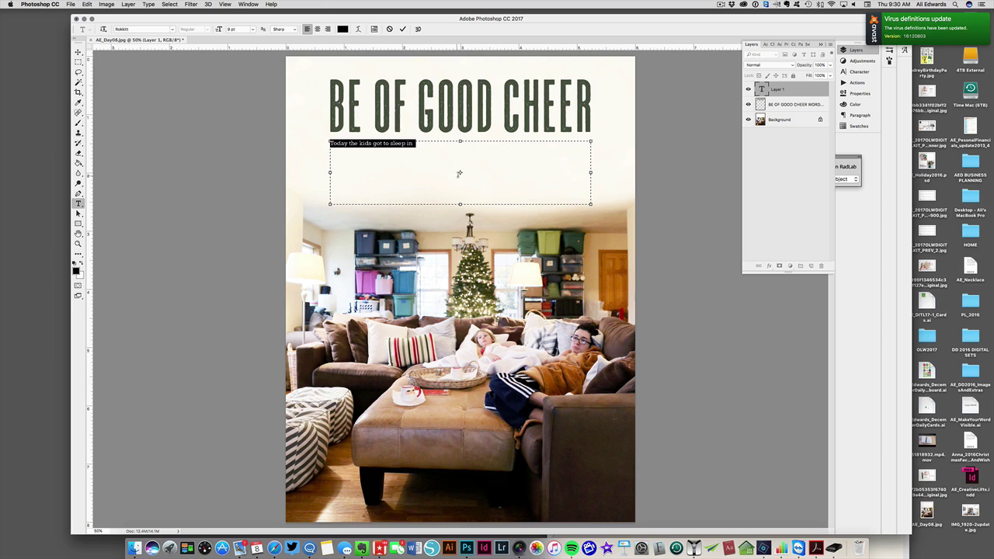